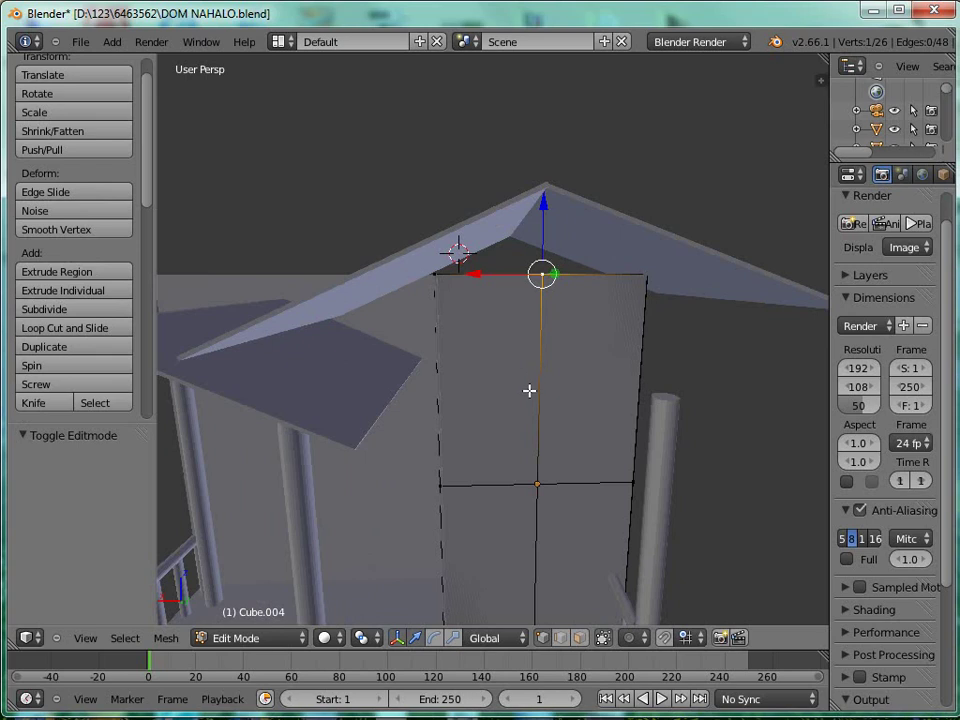
Try to raise the wall's top middle vertex about 8.77 units along Z and shift it about 5.18 units along X.
drag(550, 217, 552, 172)
key(g)
key(x)
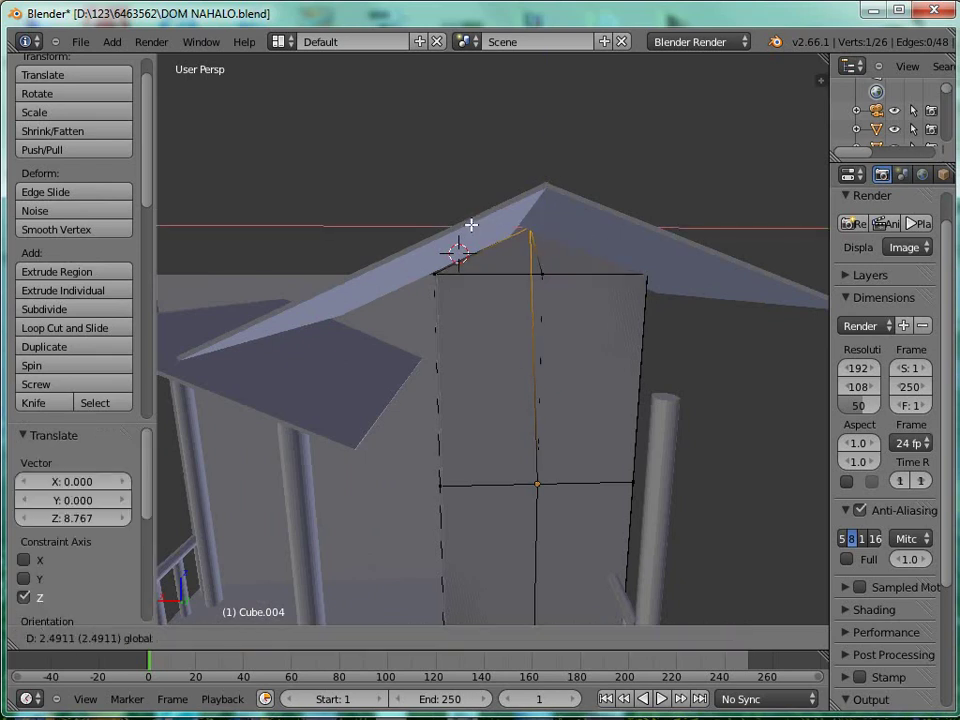
click(462, 222)
middle_drag(538, 245, 473, 248)
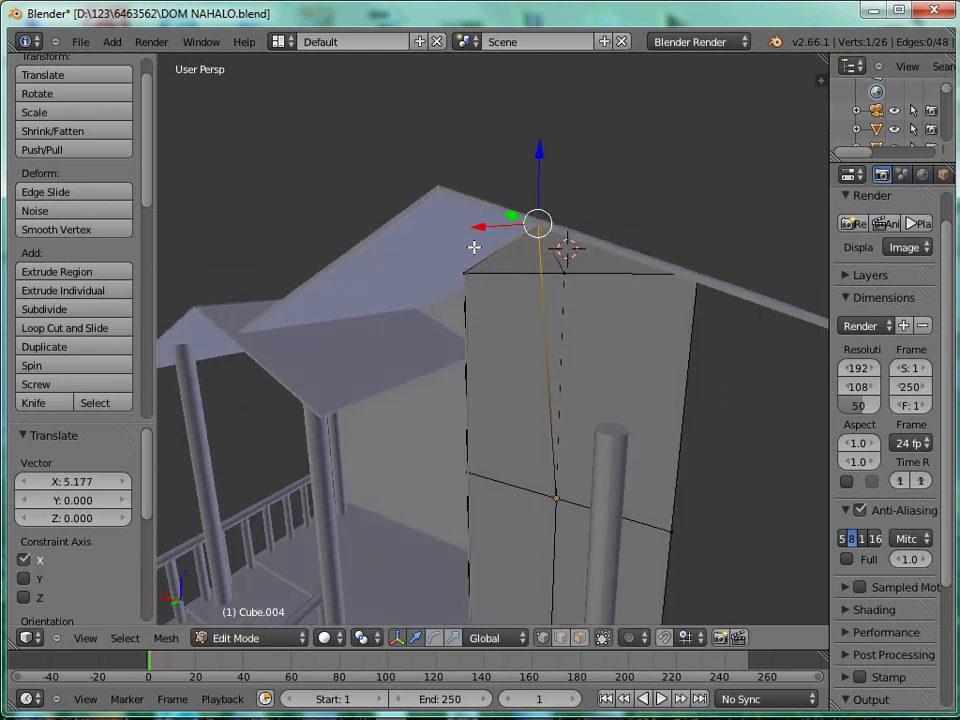
key(ctrl+z)
key(ctrl+z)
Try to raise the wall's top middle vertex together with its opposite counterpart and shift both along X.
middle_drag(582, 273, 286, 278)
mouse_move(436, 247)
ctrl+mouse_down()
mouse_move(382, 272)
mouse_move(459, 285)
mouse_move(464, 273)
ctrl+mouse_up()
middle_drag(457, 272, 857, 285)
drag(555, 199, 553, 158)
drag(478, 227, 439, 216)
key(ctrl+z)
middle_drag(575, 263, 193, 269)
key(ctrl+z)
Switch the viewport to wireframe shading and extend the selection to all three top middle vertices of the wall.
mouse_move(355, 309)
middle_down()
mouse_move(367, 341)
mouse_move(363, 326)
middle_up()
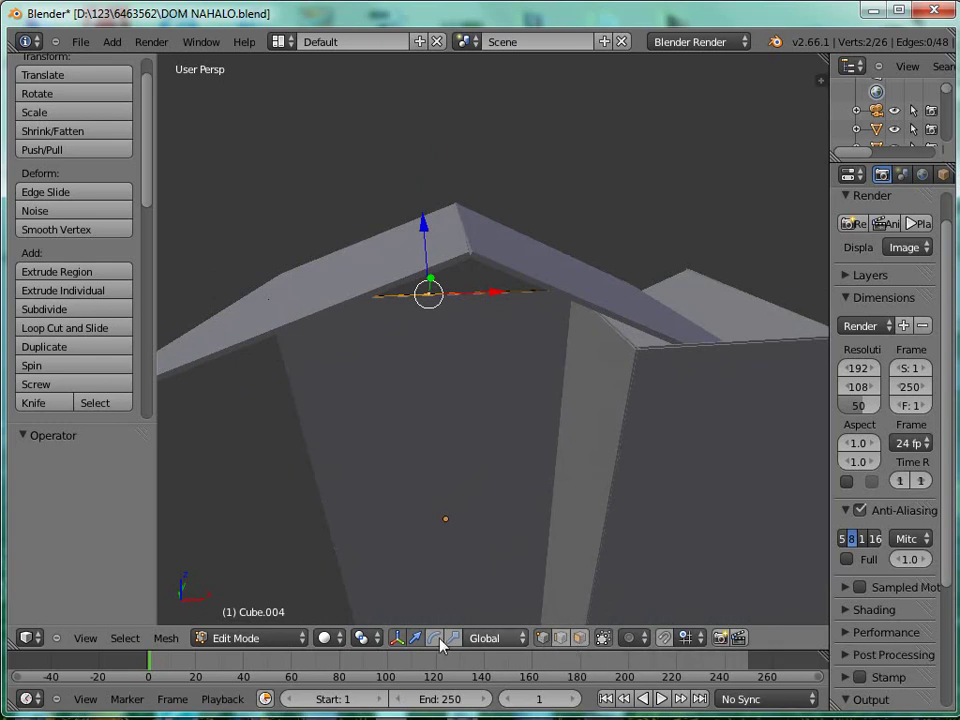
click(335, 640)
click(345, 598)
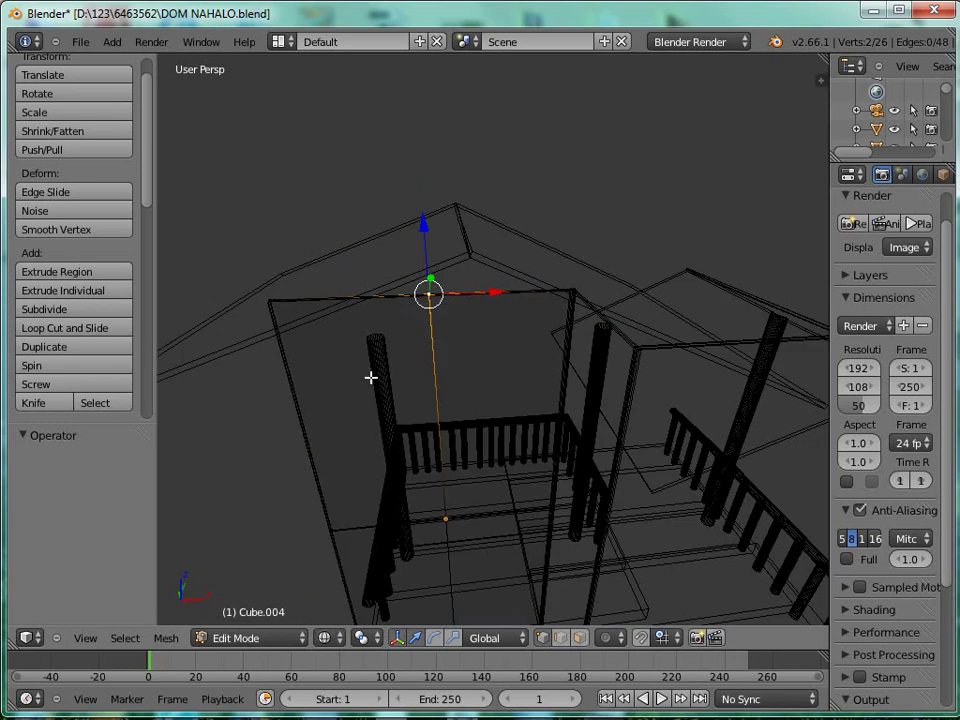
middle_drag(392, 337, 389, 318)
mouse_move(432, 259)
ctrl+mouse_down()
mouse_move(390, 288)
mouse_move(456, 291)
mouse_move(468, 265)
ctrl+mouse_up()
middle_drag(447, 288, 568, 252)
ctrl+drag(540, 250, 502, 270)
key(ctrl+z)
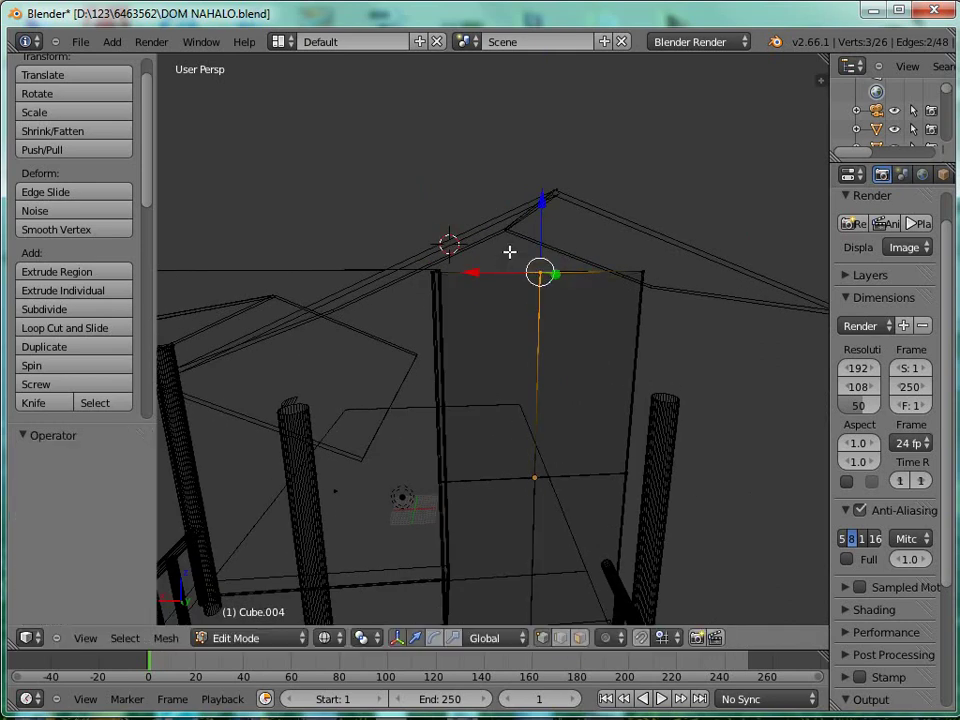
Try to lift the three selected top middle vertices along Z and shift them along X.
drag(541, 210, 542, 148)
mouse_move(482, 208)
mouse_down()
mouse_move(462, 205)
mouse_move(471, 202)
mouse_up()
key(ctrl+z)
key(ctrl+z)
Return to solid shading and raise the selected top middle vertices toward the roof, shifting them about 5.19 units along X.
click(289, 639)
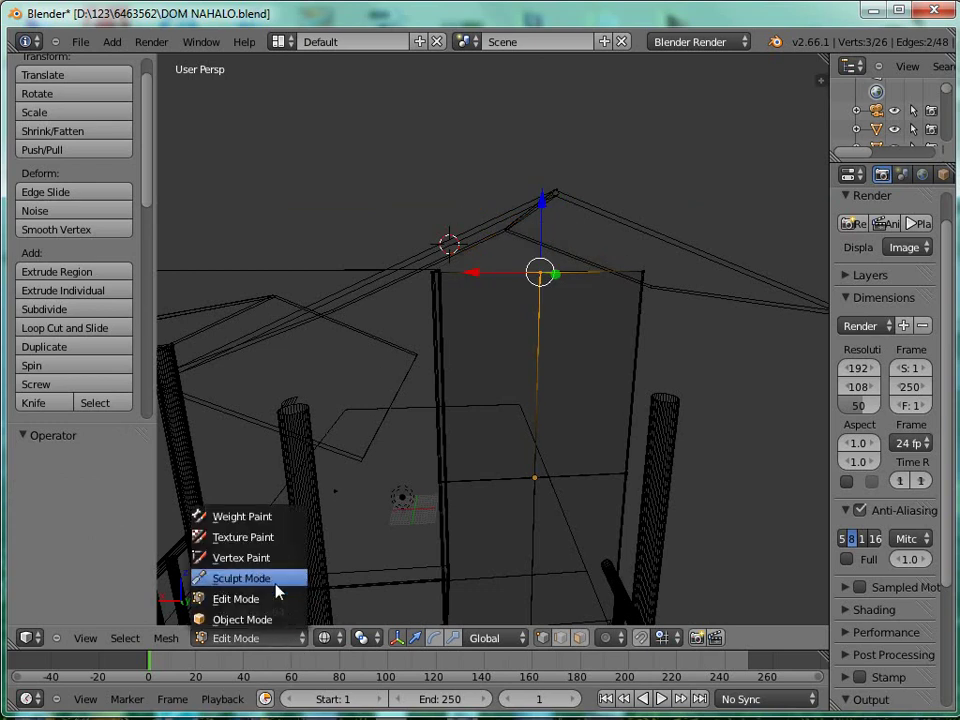
click(329, 638)
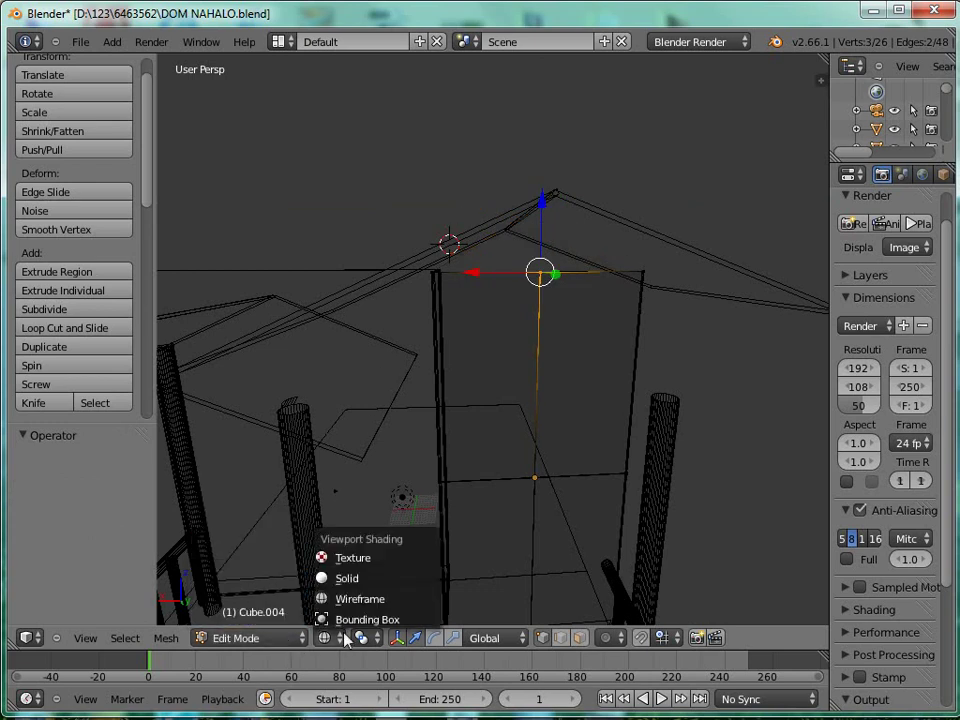
click(335, 580)
drag(541, 205, 544, 165)
drag(474, 228, 448, 227)
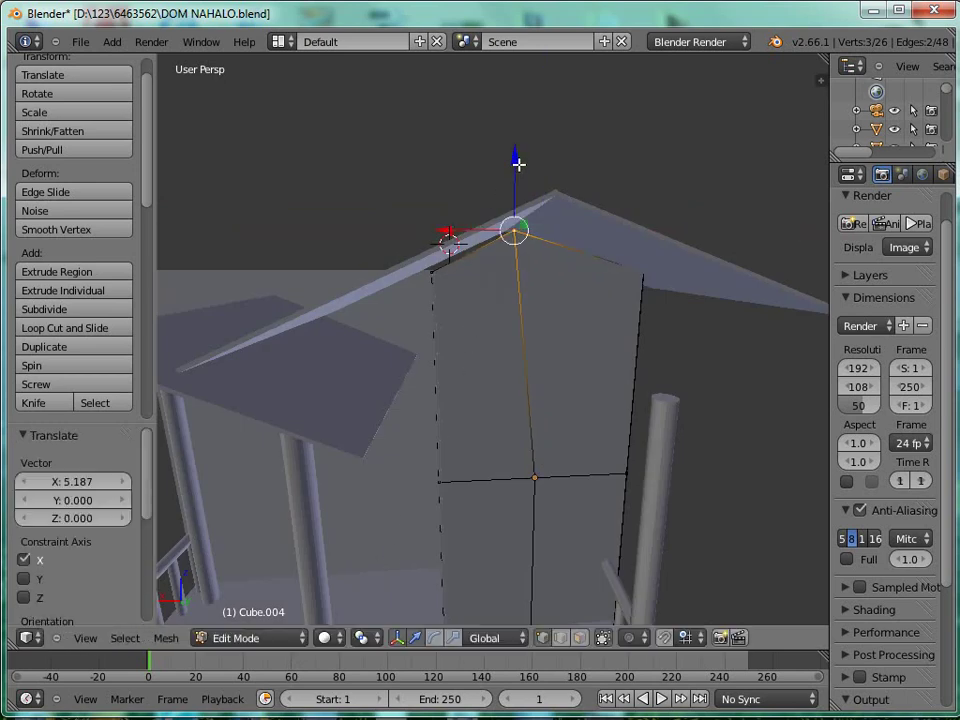
Examine from several sides how the wall's raised peak meets the underside of the roof.
key(KP_3)
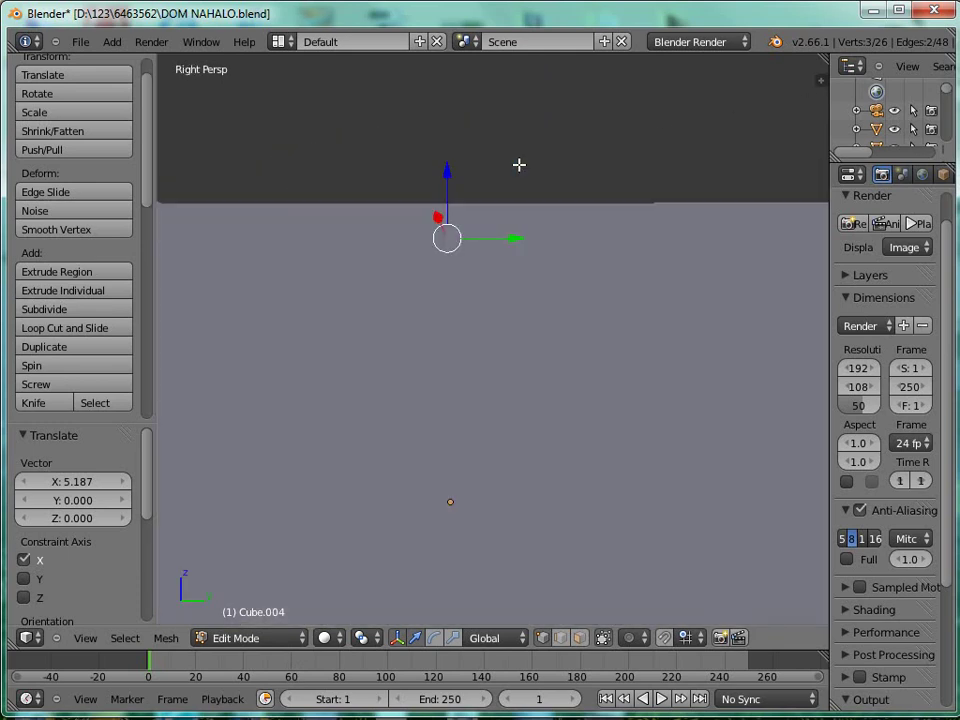
key(KP_4)
key(KP_5)
key(KP_6)
key(KP_7)
key(KP_8)
key(KP_4)
key(KP_5)
key(KP_8)
key(KP_1)
key(KP_4)
key(KP_3)
key(KP_4)
key(KP_1)
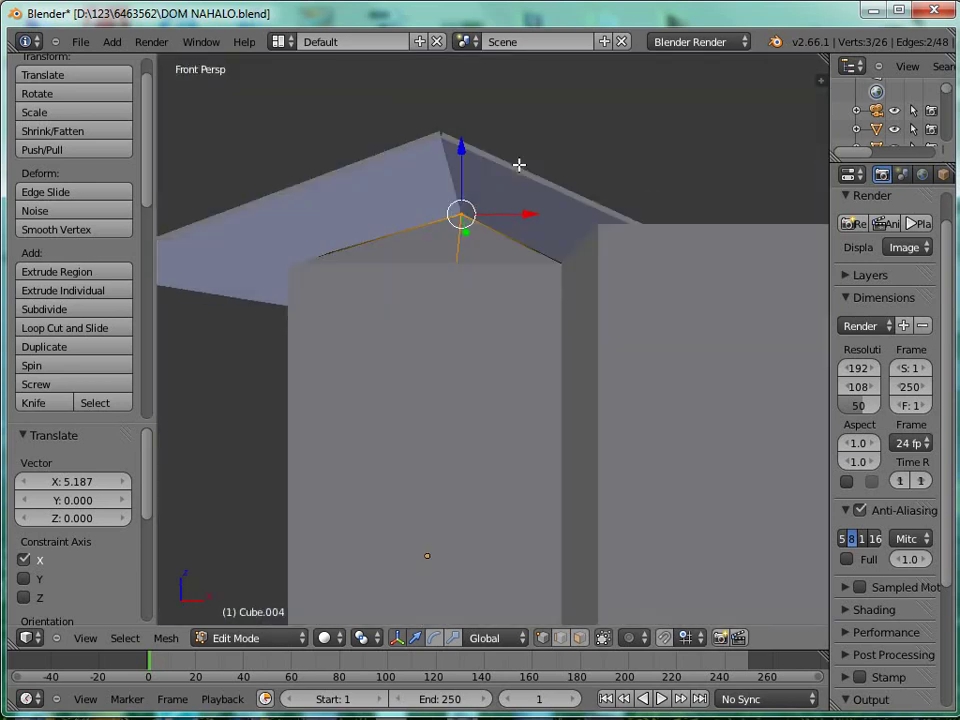
key(KP_4)
key(KP_4)
key(KP_4)
key(KP_4)
key(KP_4)
key(KP_4)
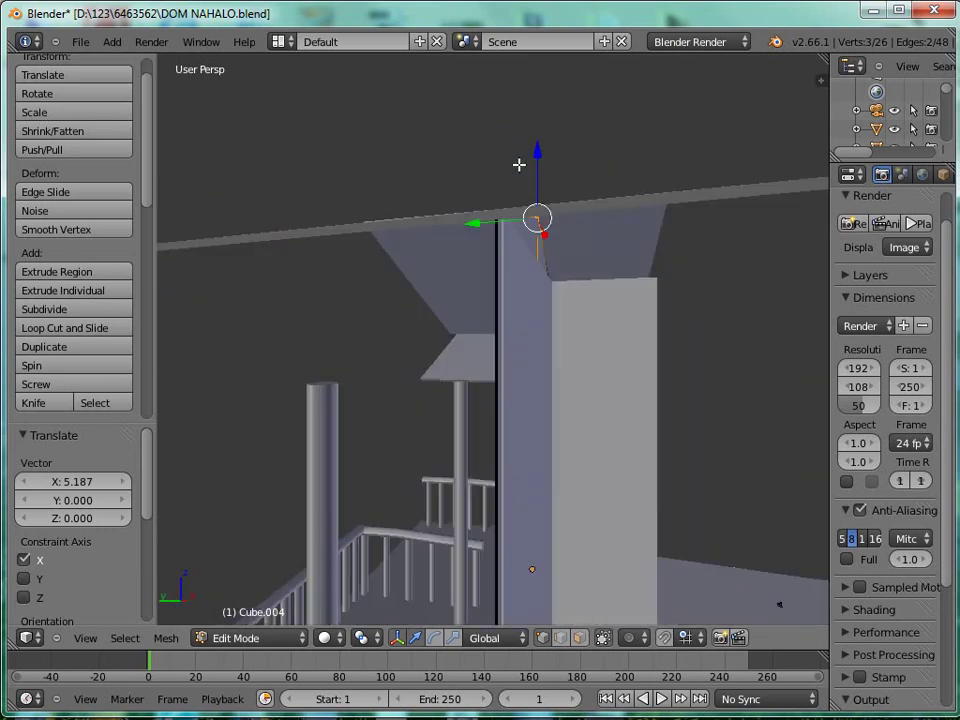
key(KP_4)
key(KP_4)
key(KP_4)
key(KP_4)
key(KP_4)
key(KP_4)
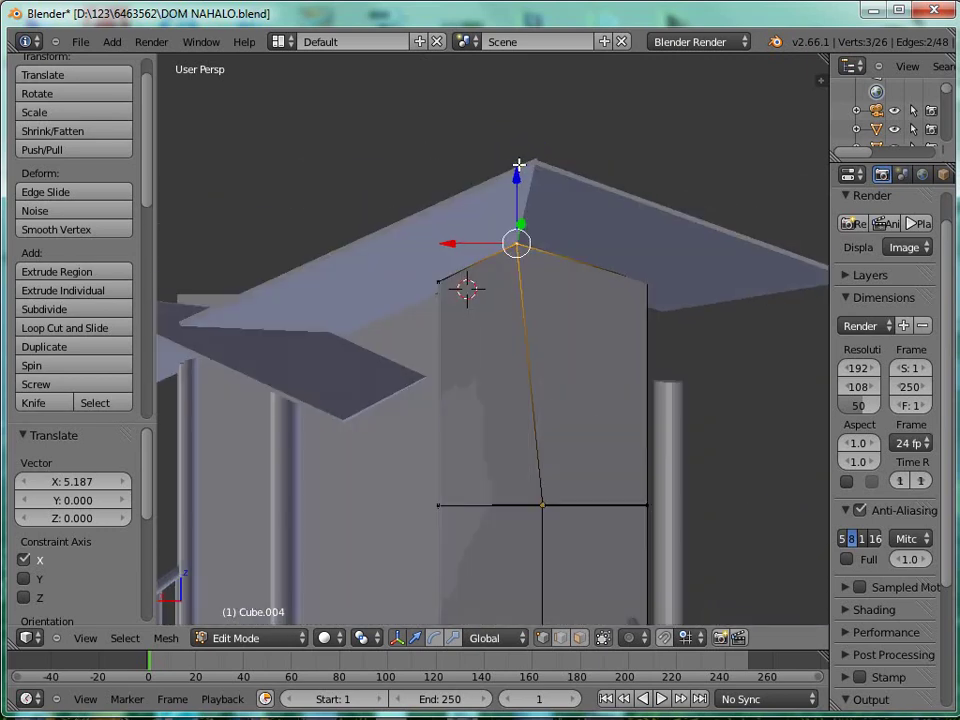
key(KP_6)
Raise the wall's peak about 1.29 and another 2.05 units along Z, nudging it about 0.02 units along X.
key(g)
key(z)
click(491, 185)
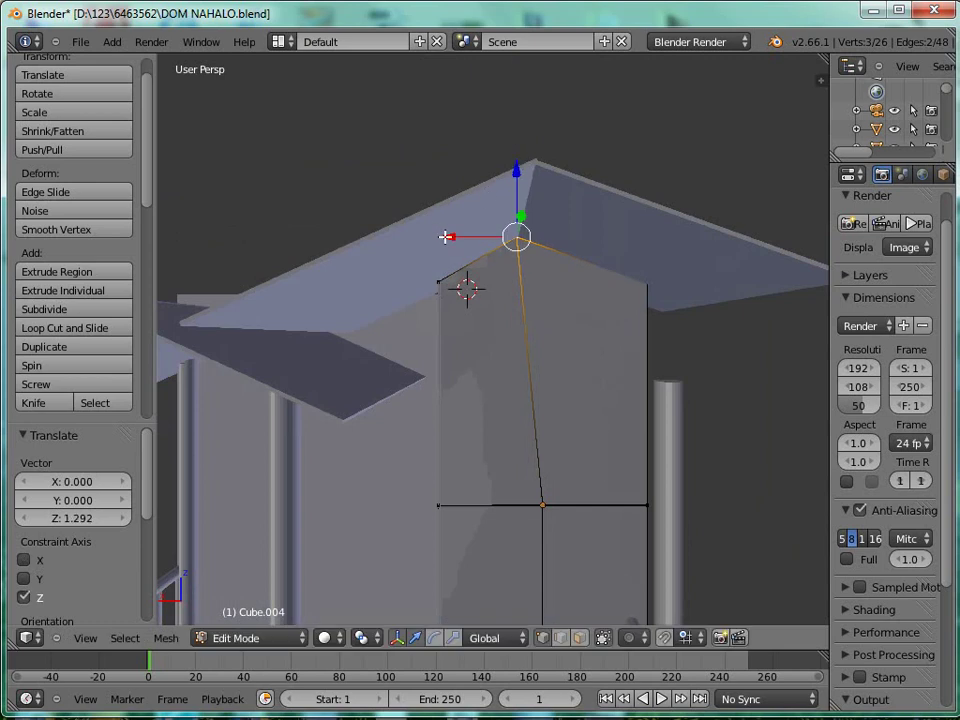
key(g)
key(x)
click(484, 221)
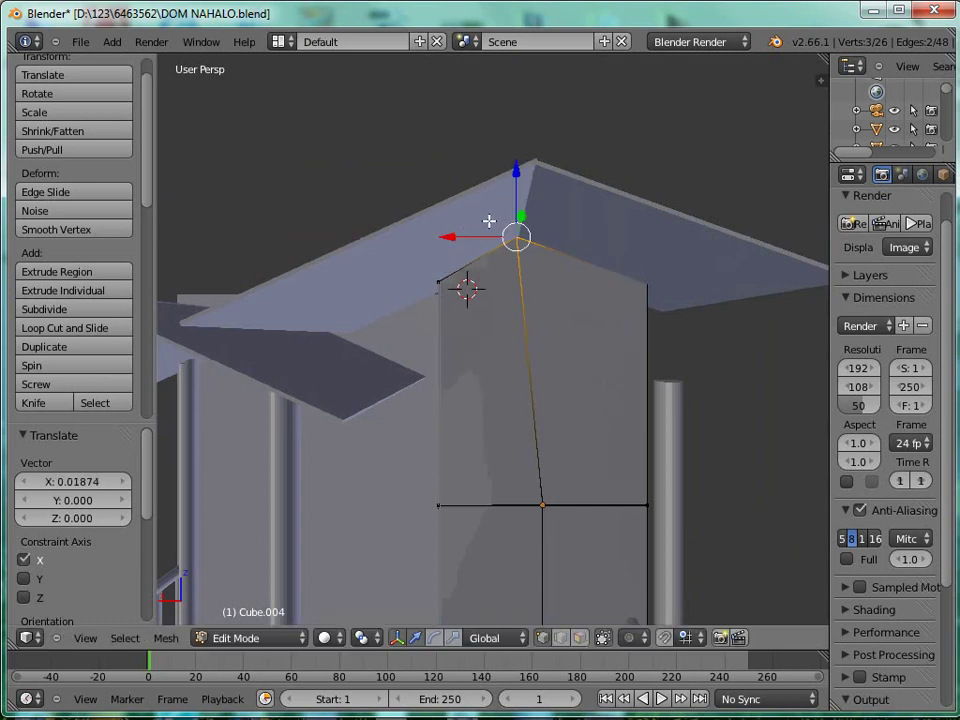
key(g)
key(z)
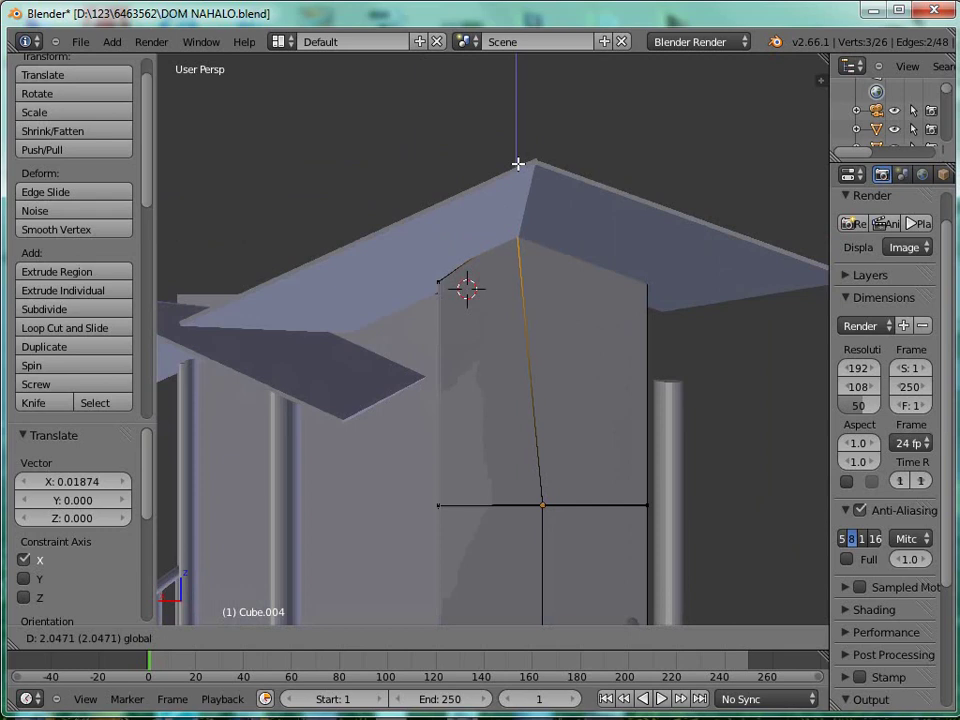
click(516, 165)
Lower the wall's peak about 1.75 units along Z, fine-tune its height beneath the roof and leave edit mode.
middle_drag(516, 165, 527, 220)
key(g)
key(z)
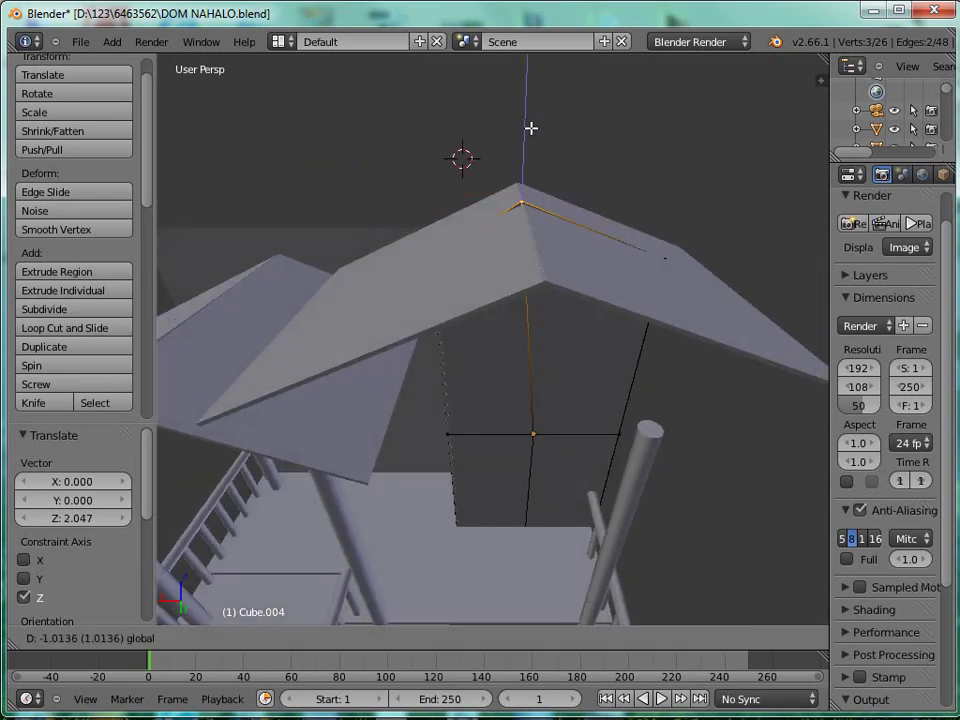
click(531, 130)
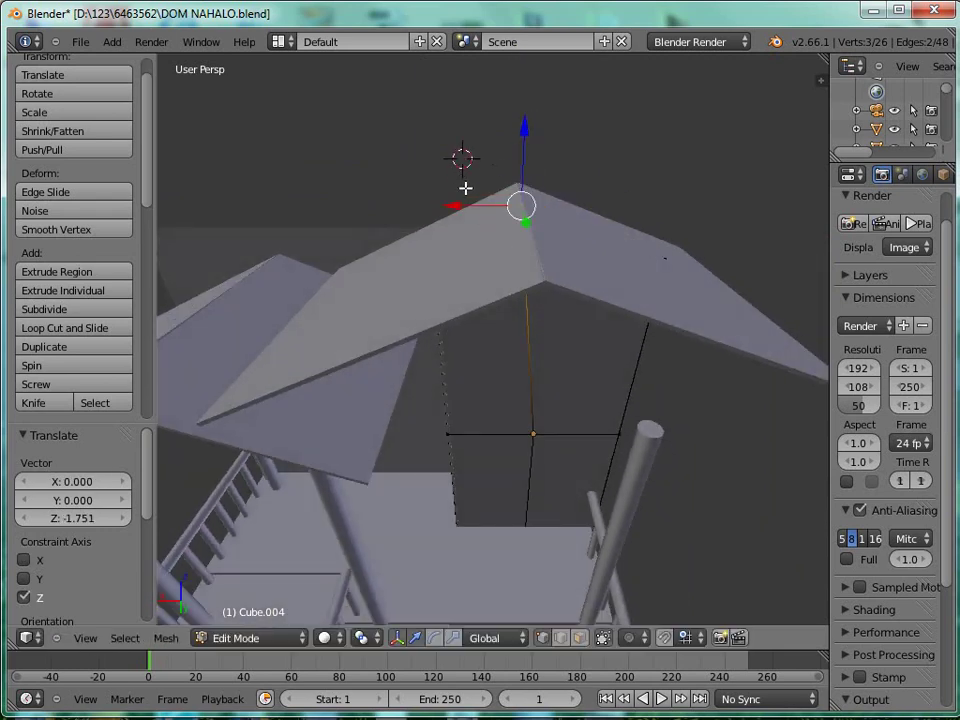
key(g)
key(z)
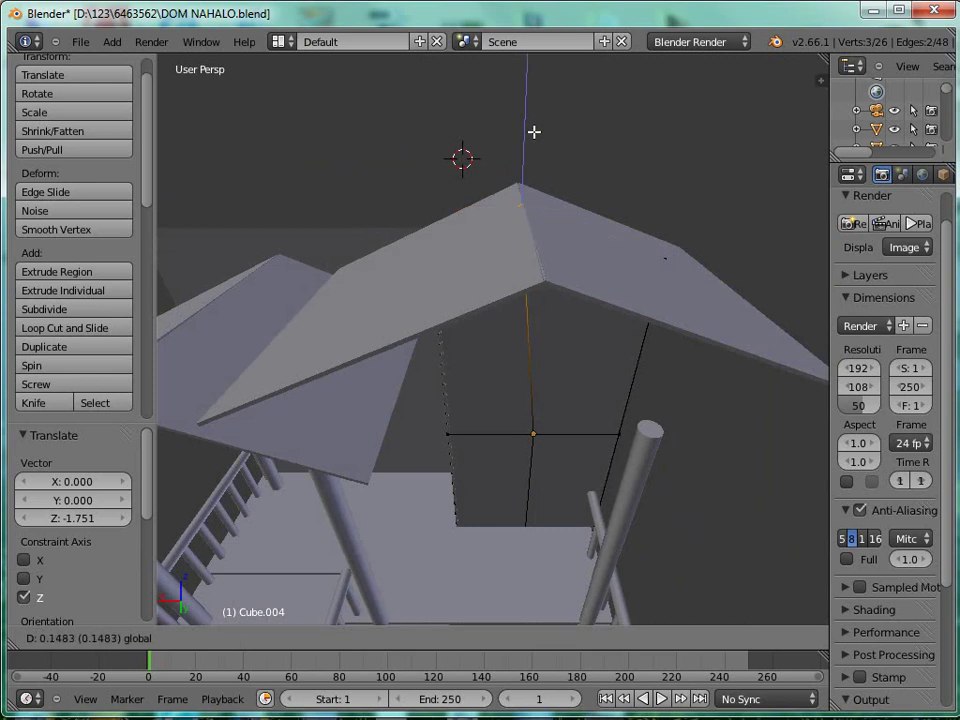
click(534, 133)
middle_drag(540, 154, 570, 197)
key(Tab)
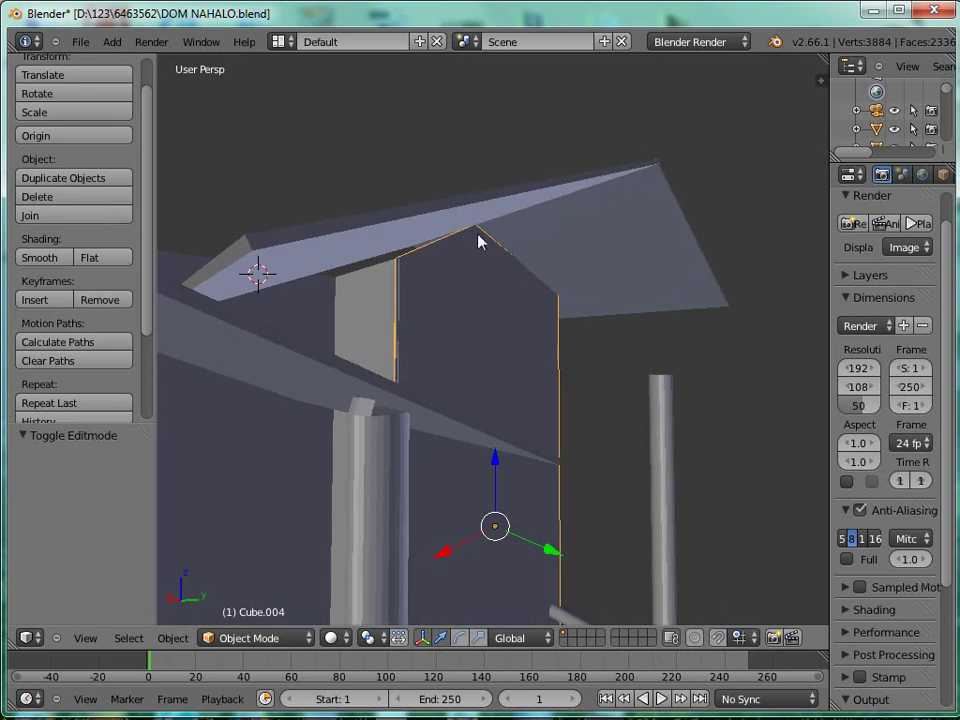
Select the adjoining side wall beneath the roof and open its mesh for editing.
key(Tab)
key(Tab)
right_click(361, 277)
key(Tab)
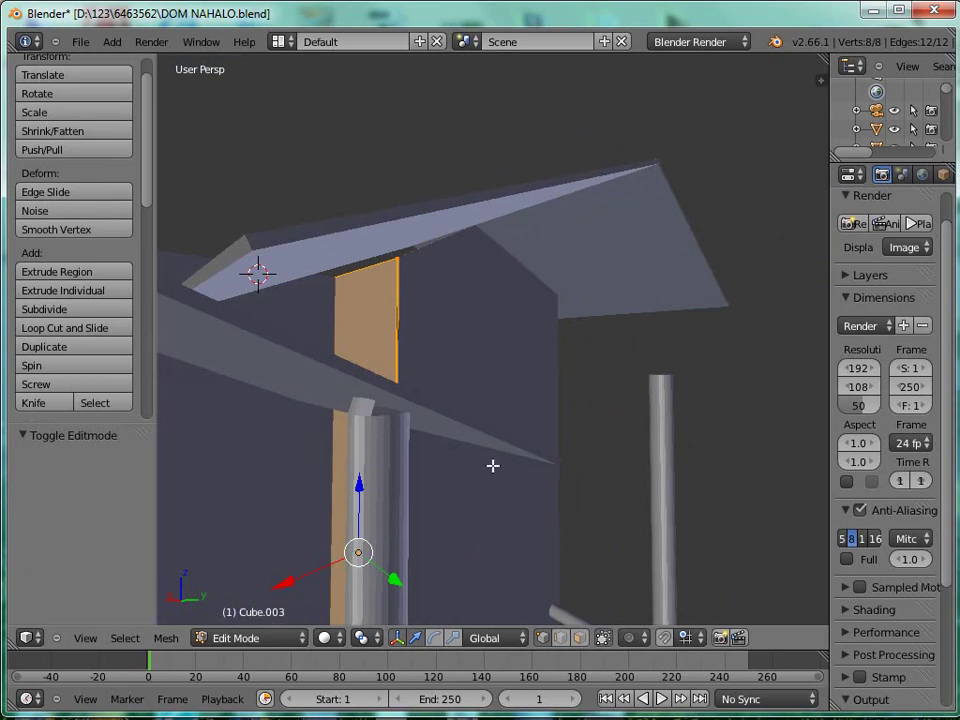
Try to move the side wall's top edge about 8.57 units along X and -3.44 units along Z.
right_click(381, 267)
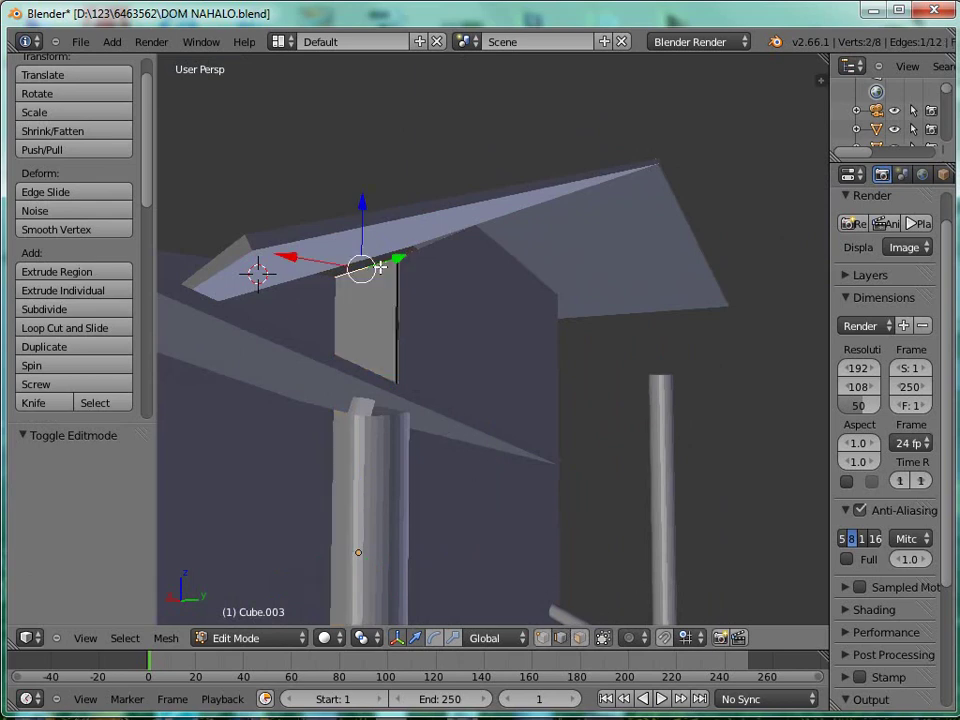
shift+drag(386, 251, 329, 265)
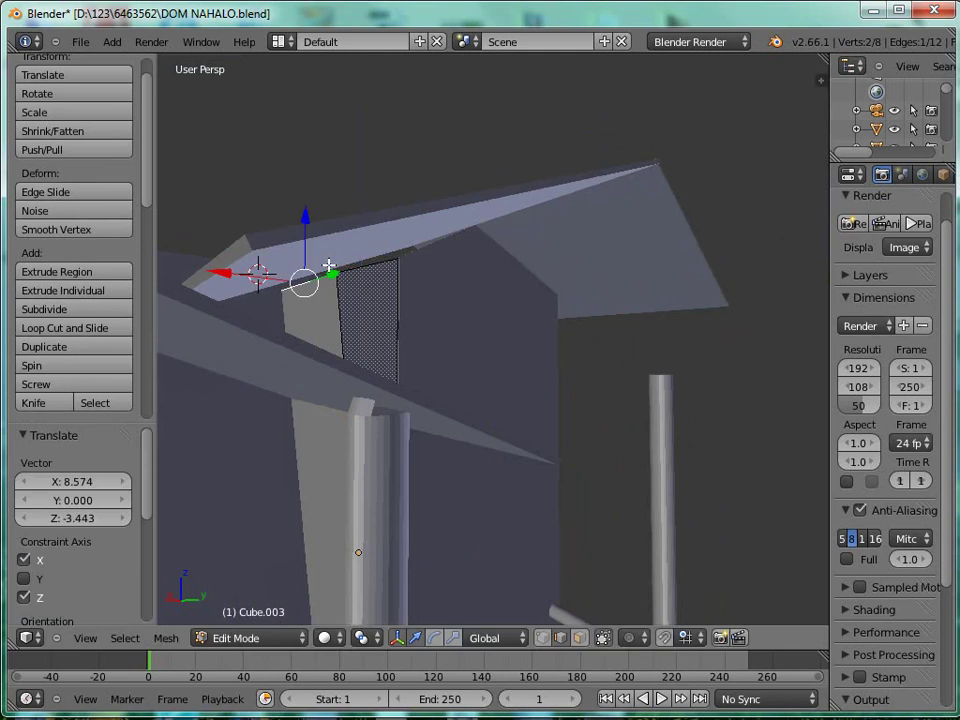
key(z)
key(ctrl+z)
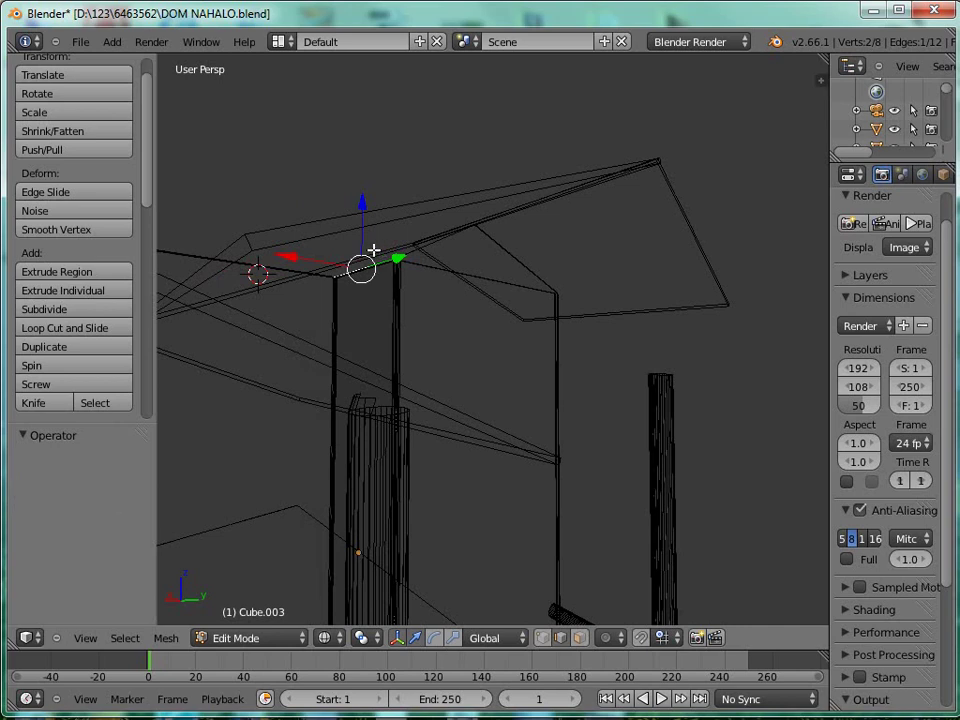
Select the side wall's four top vertices and extrude them upward about 2.6 units in solid shading.
mouse_move(313, 268)
ctrl+mouse_down()
mouse_move(366, 291)
mouse_move(431, 234)
mouse_move(368, 191)
mouse_move(365, 171)
ctrl+mouse_up()
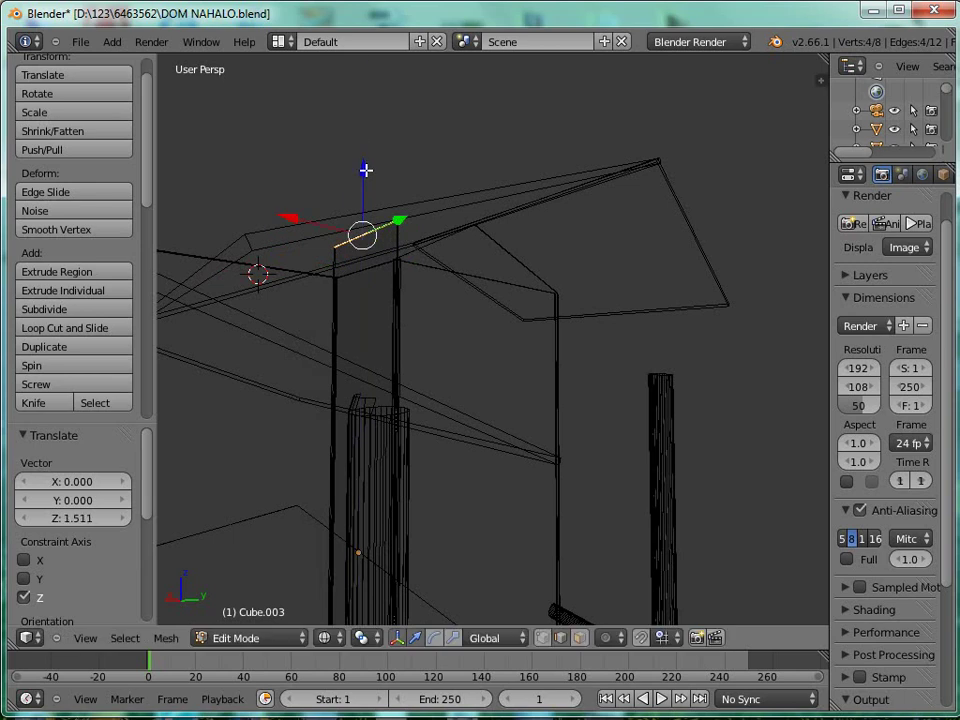
click(347, 636)
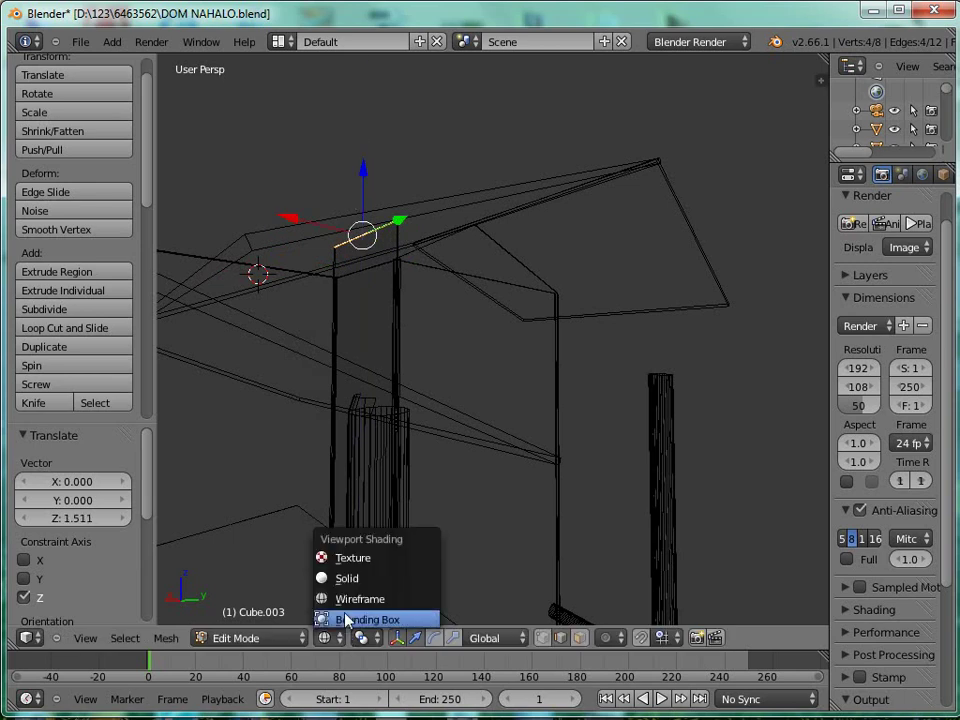
click(343, 578)
middle_drag(358, 337, 364, 249)
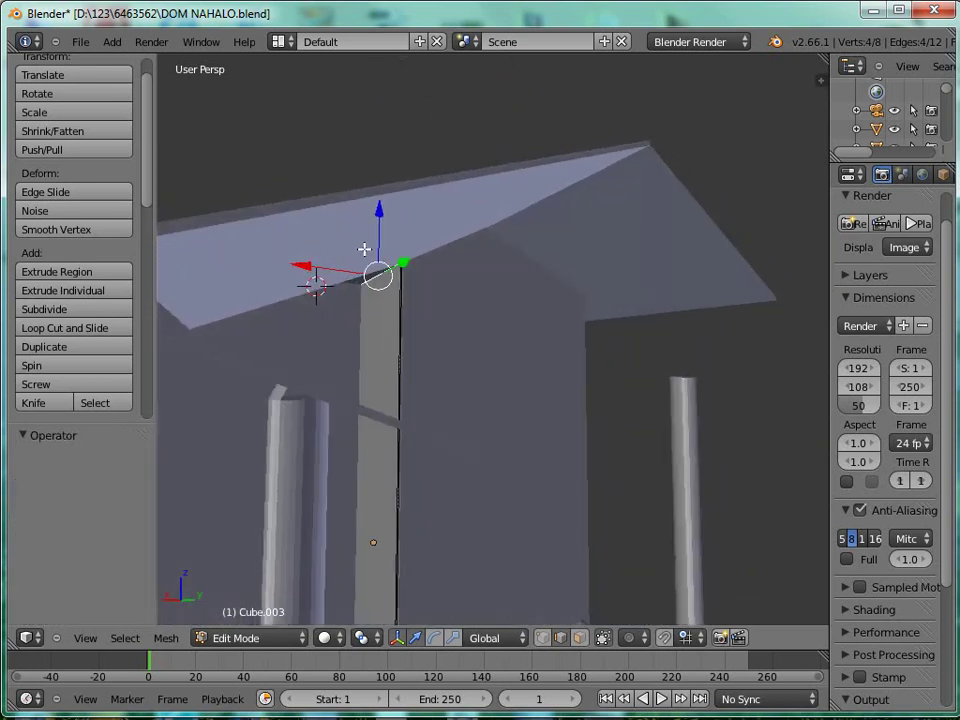
key(e)
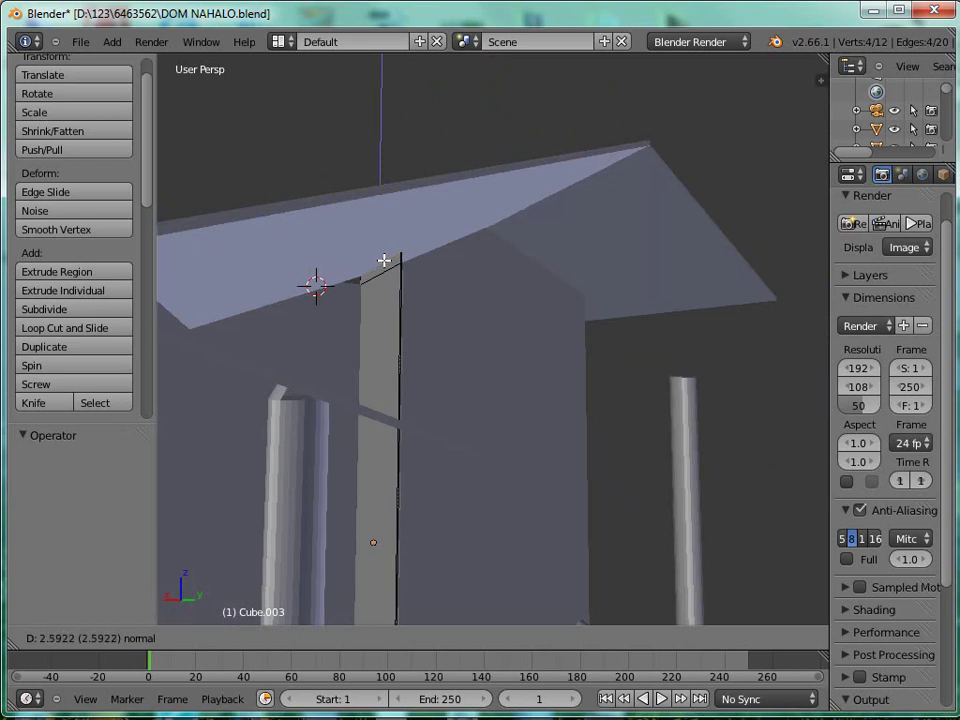
click(385, 257)
Adjust the extruded top of the side wall along Z, lowering it about 1.44 and raising it about 0.83 units.
middle_drag(385, 257, 254, 172)
key(g)
key(z)
click(338, 175)
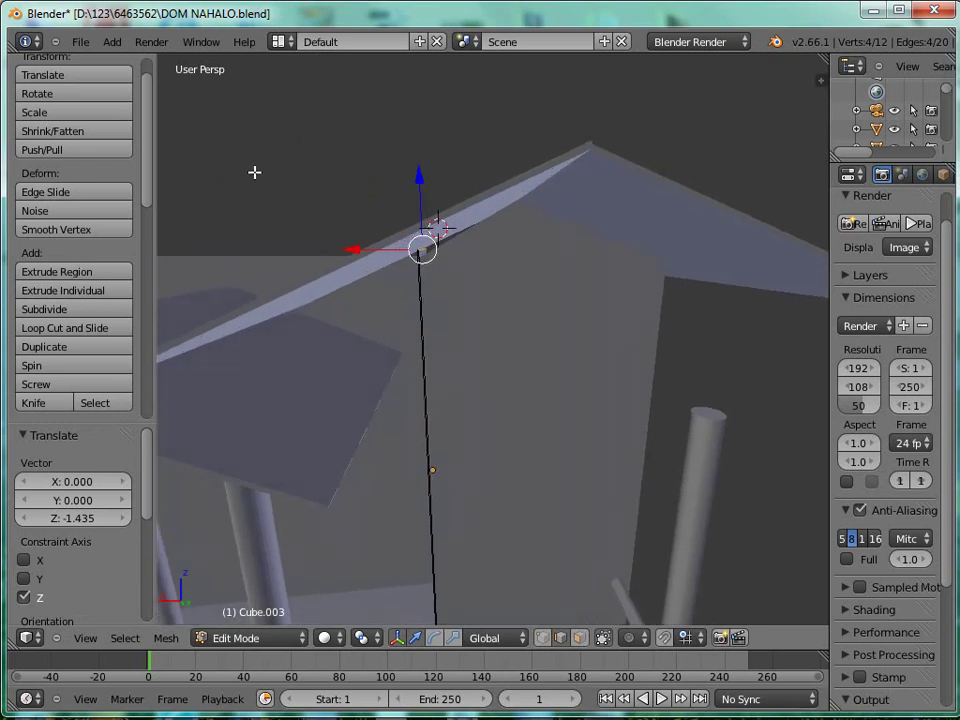
key(g)
key(z)
click(428, 192)
middle_drag(437, 204, 506, 254)
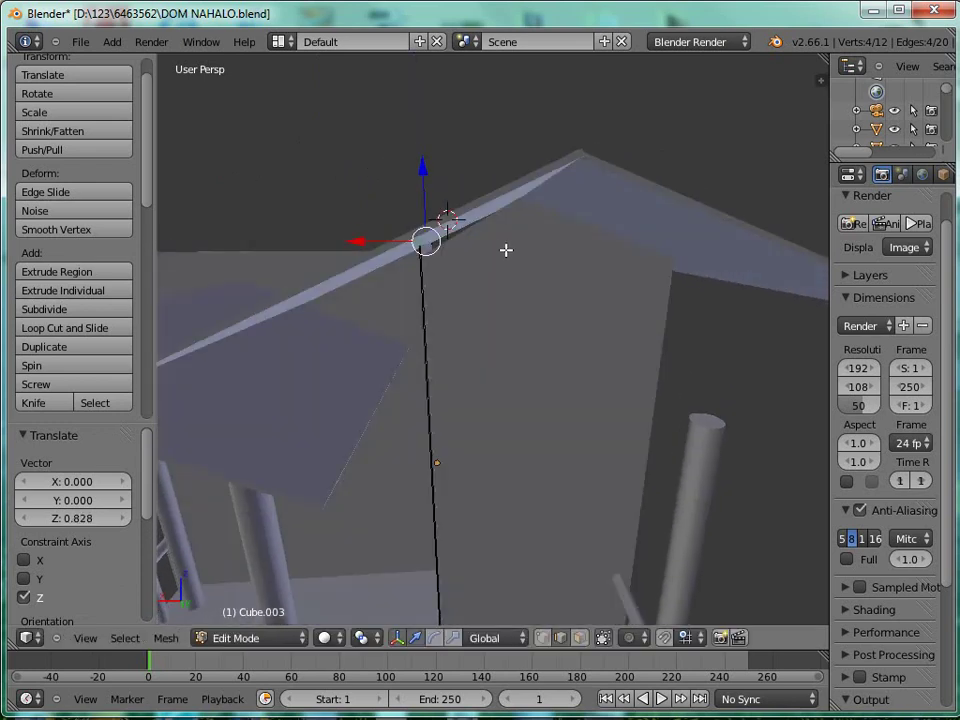
Reopen the gable wall for editing and nudge its peak slightly along X and upward along Z.
key(Tab)
key(Tab)
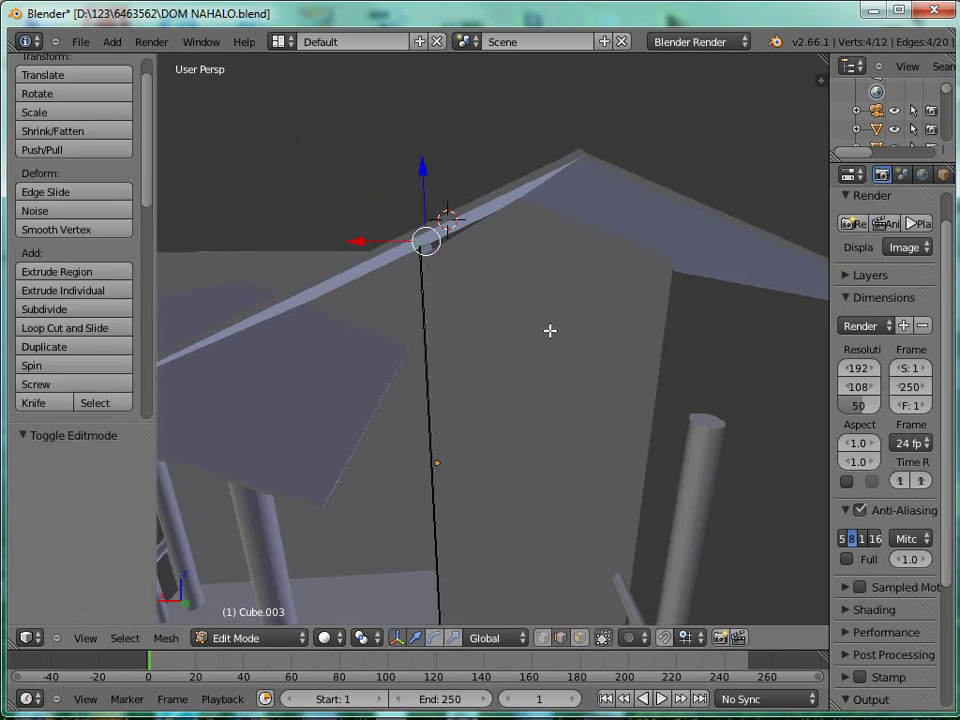
key(Tab)
right_click(550, 333)
key(Tab)
mouse_move(464, 196)
mouse_down()
mouse_move(450, 199)
mouse_move(460, 199)
mouse_up()
mouse_move(534, 135)
mouse_down()
mouse_move(529, 97)
mouse_move(538, 94)
mouse_move(536, 122)
mouse_up()
middle_drag(533, 124, 517, 108)
Raise the gable wall's sloping top edge about 1.8 units along Z and shift it along Y.
right_click(450, 249)
drag(479, 172, 476, 154)
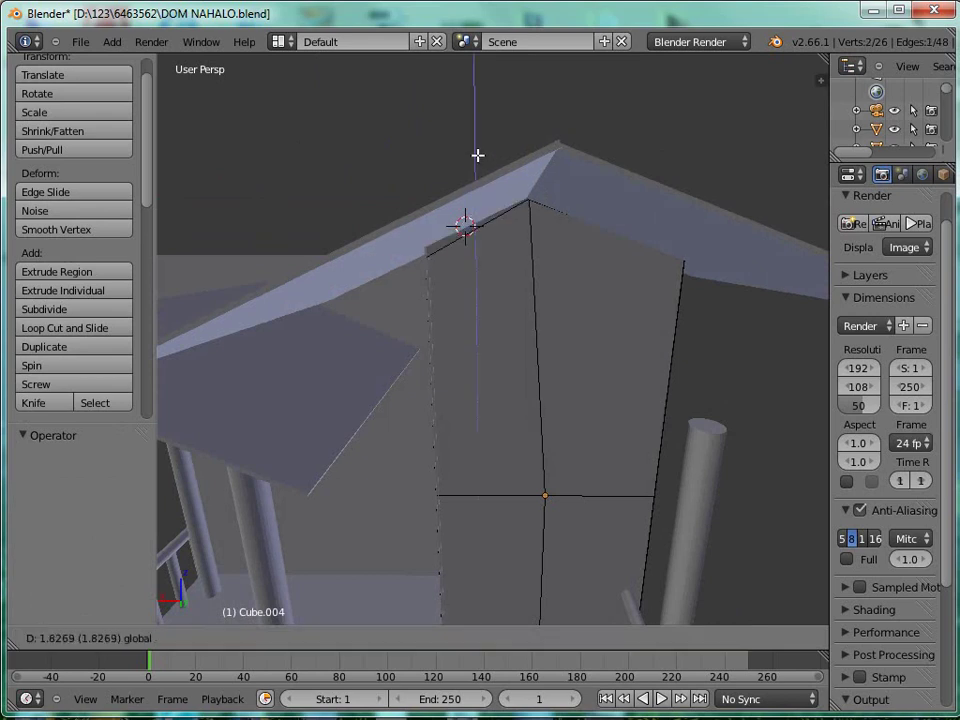
key(Tab)
middle_drag(482, 169, 415, 115)
key(Tab)
key(g)
key(y)
click(493, 174)
Select the gable wall's sloping edge under the roof and raise it about 0.50 and another 2.72 units along Z.
right_click(495, 216)
key(g)
key(z)
click(446, 133)
click(447, 126)
key(g)
key(z)
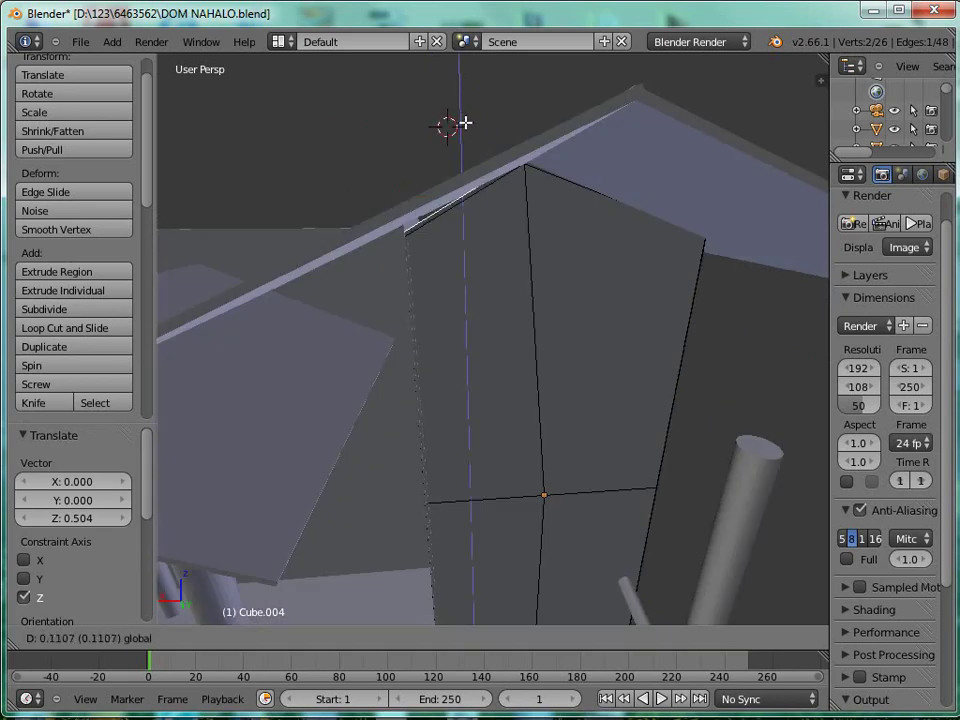
click(465, 101)
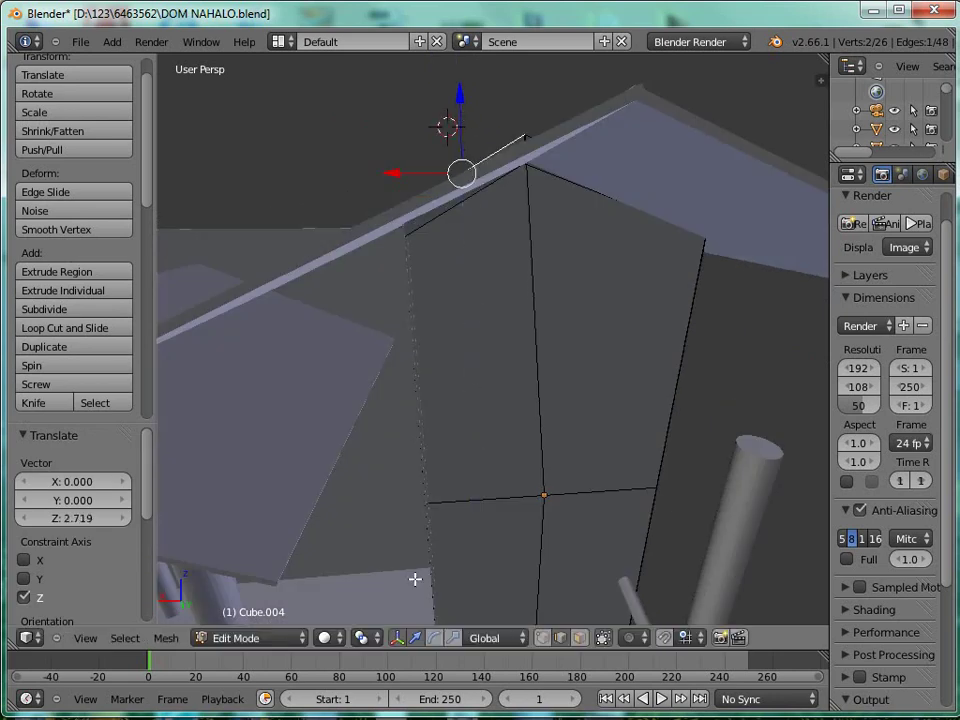
Rotate the raised sloping edge about 5.05° with the rotate manipulator.
click(433, 638)
mouse_move(542, 172)
mouse_down()
mouse_move(546, 193)
mouse_move(547, 185)
mouse_up()
middle_drag(547, 185, 589, 211)
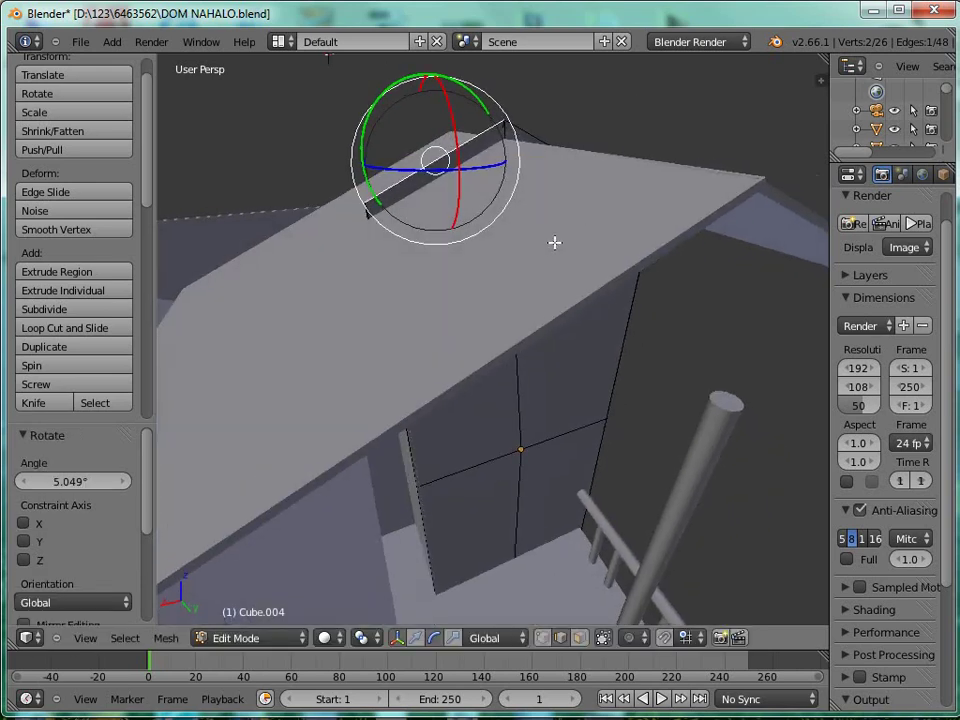
Lower the rotated edge along Z with the translate manipulator and leave edit mode.
click(419, 639)
drag(430, 97, 439, 114)
middle_drag(439, 114, 384, 197)
key(Tab)
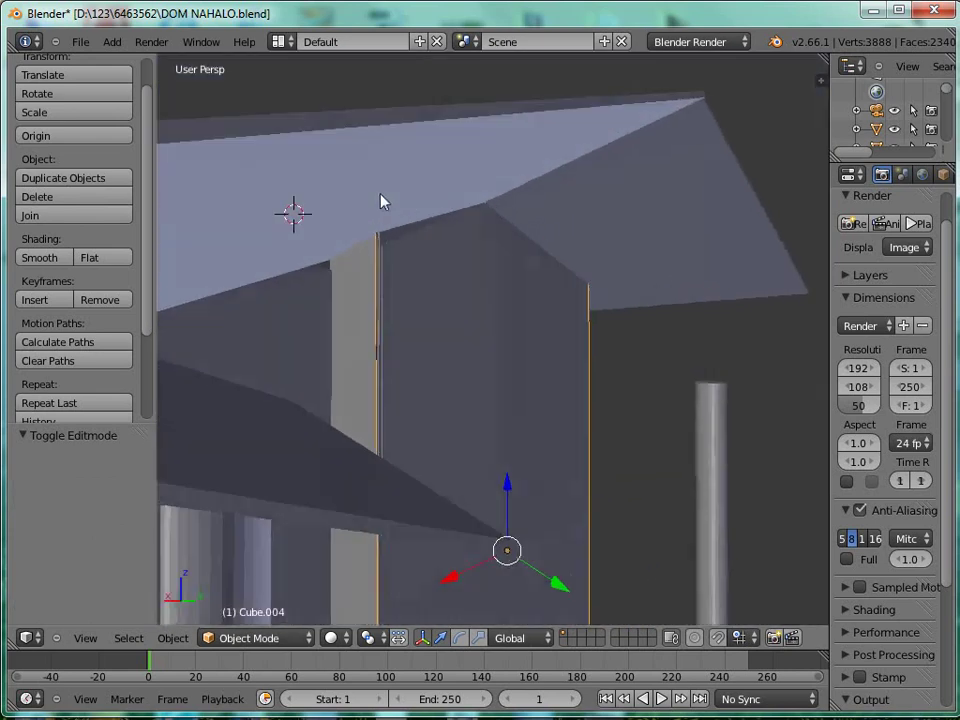
Enter edit mode on the wall adjoining the gable block and select its top edge under the roof.
middle_drag(360, 266, 339, 279)
right_click(354, 300)
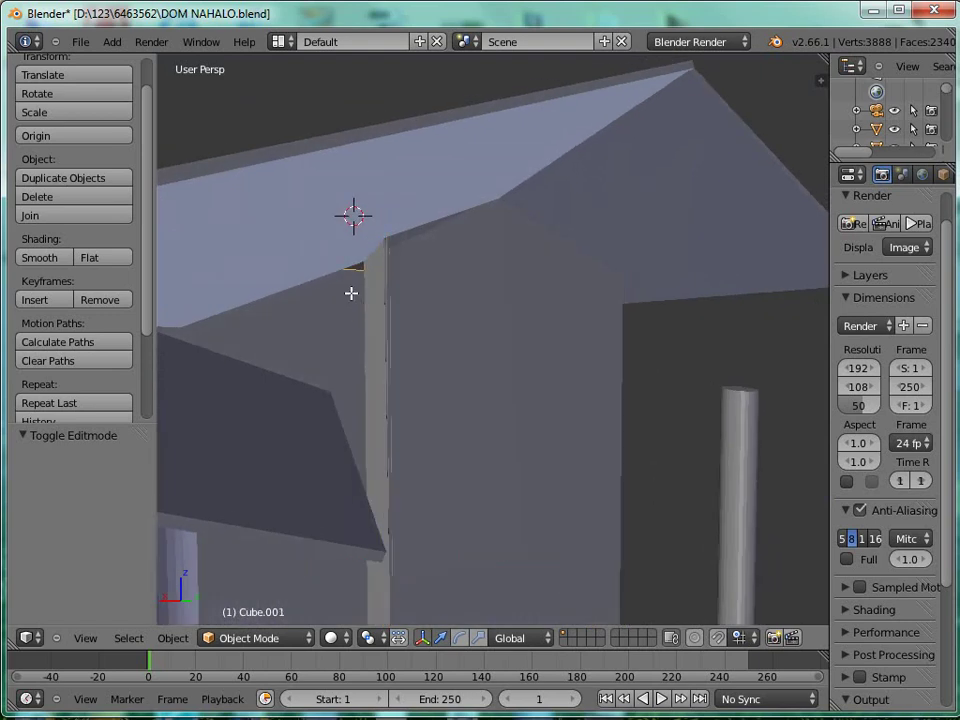
key(Tab)
right_click(355, 268)
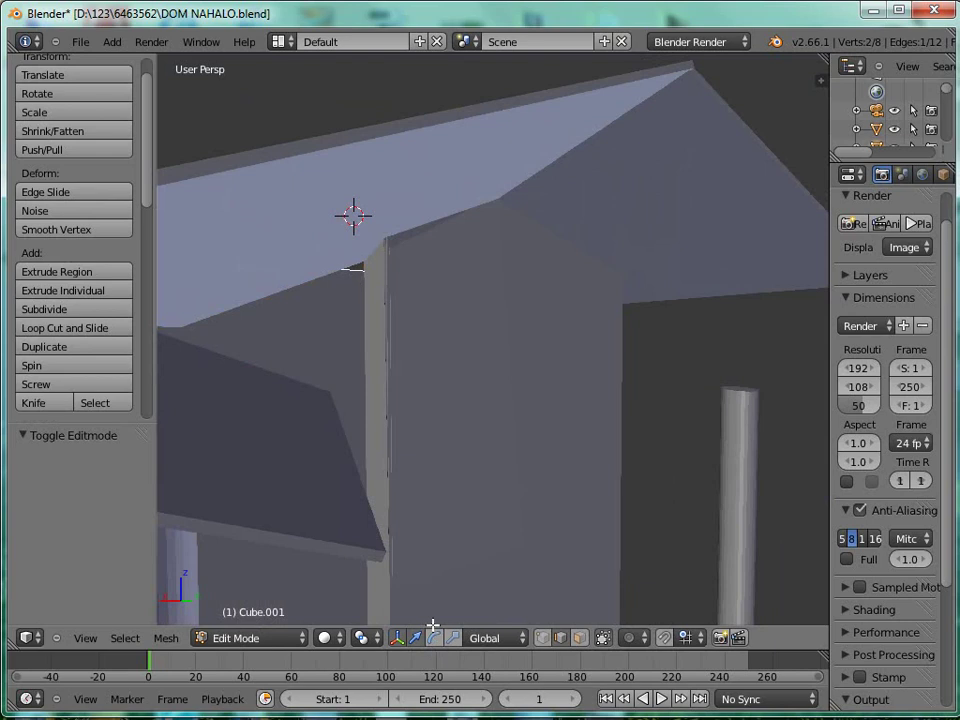
Try subdividing only the adjoining wall's top edge four times.
key(w)
click(407, 304)
key(w)
click(407, 309)
key(w)
click(407, 309)
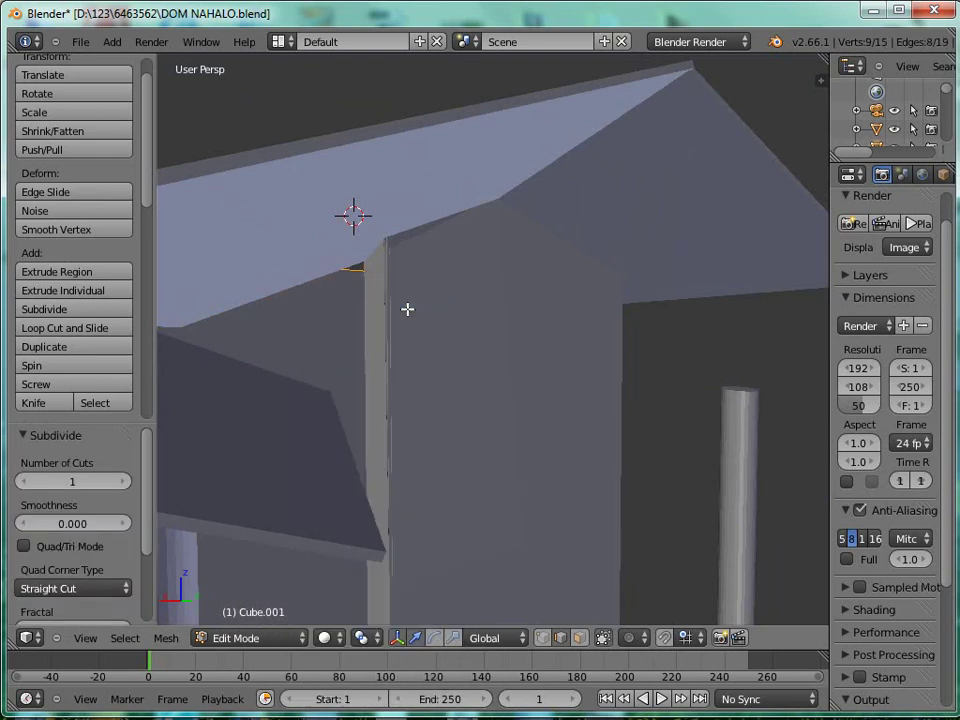
middle_drag(397, 309, 349, 326)
key(Tab)
key(w)
key(Escape)
key(Tab)
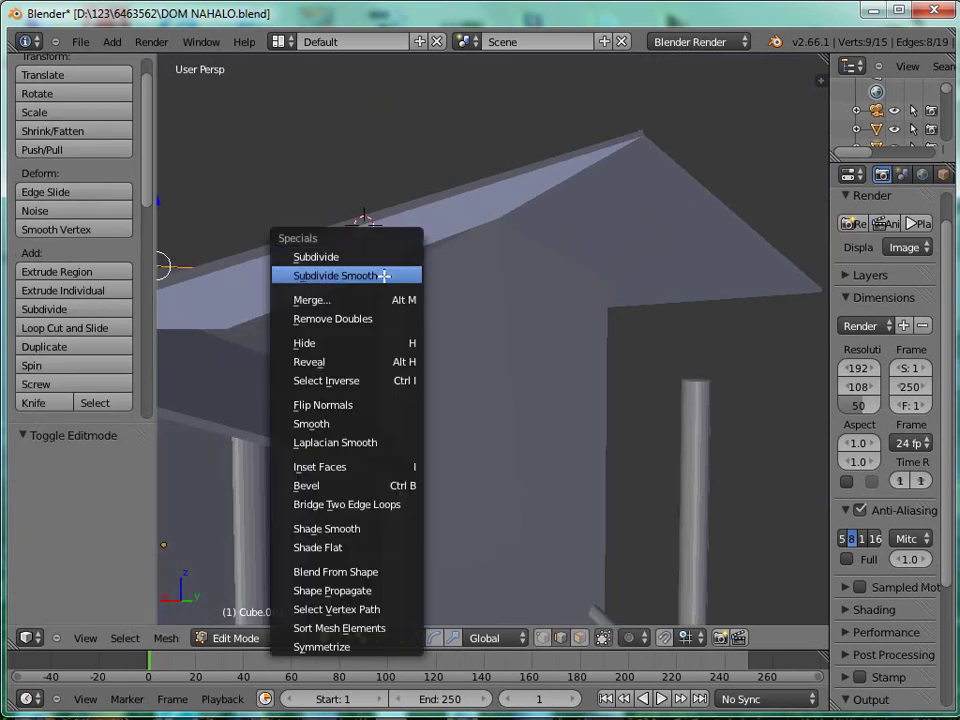
click(374, 256)
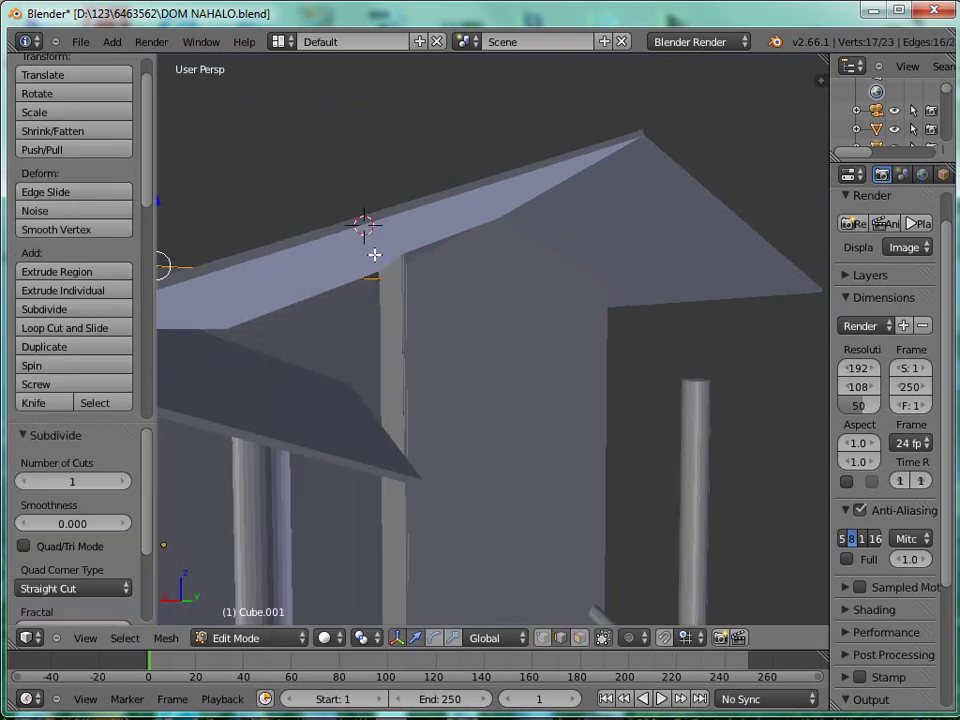
Undo the subdivisions of the wall's top edge.
scroll(370, 278, down, 2)
key(ctrl+z)
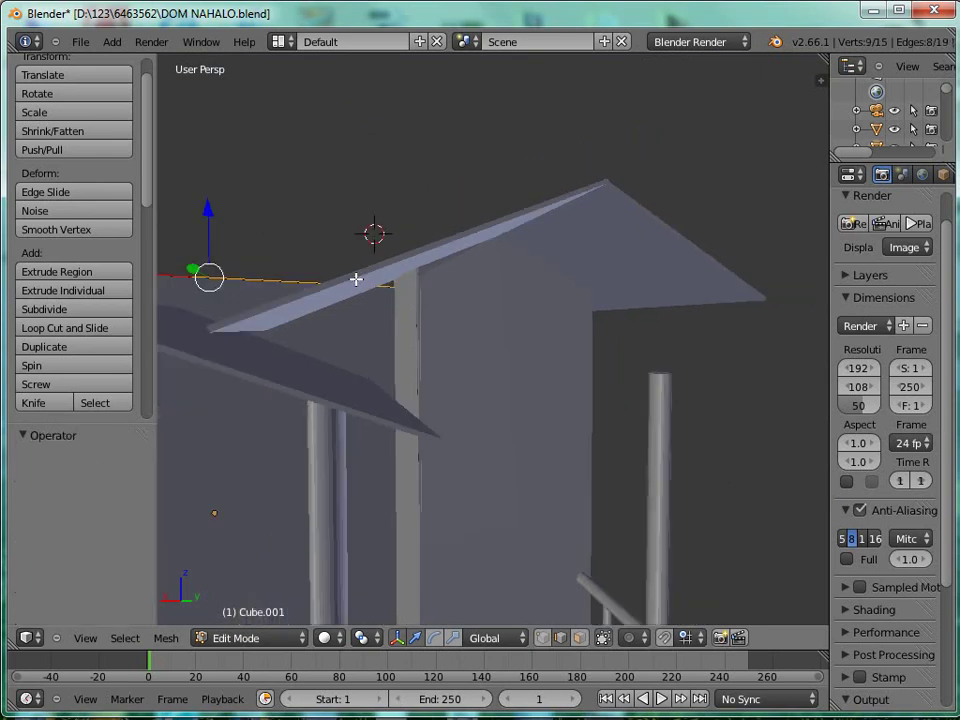
key(ctrl+z)
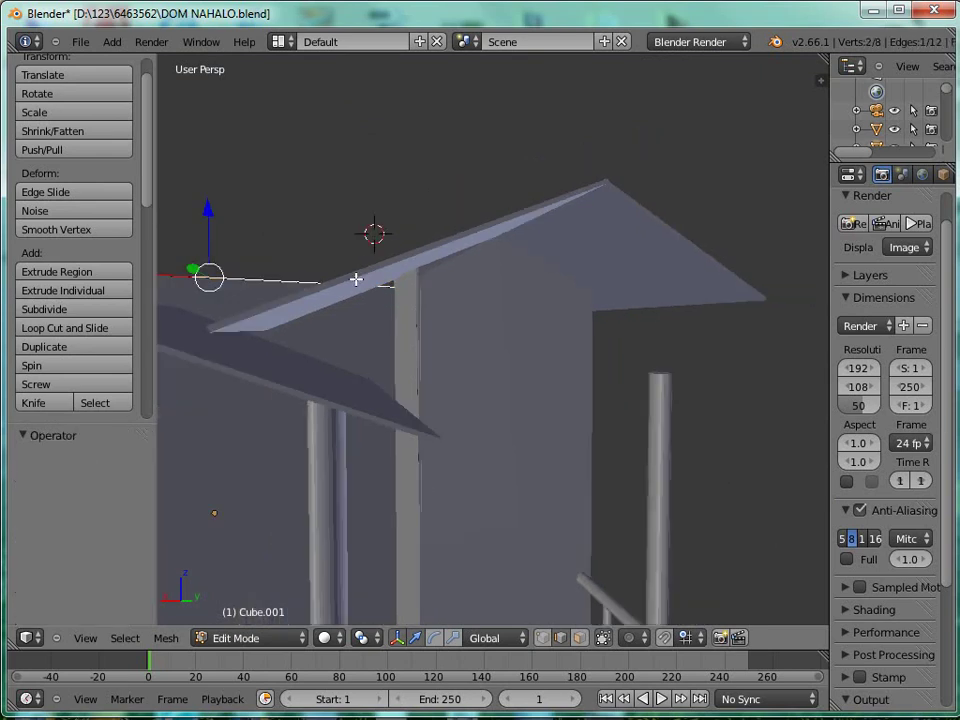
Select the entire mesh of the wall adjoining the gable block.
key(a)
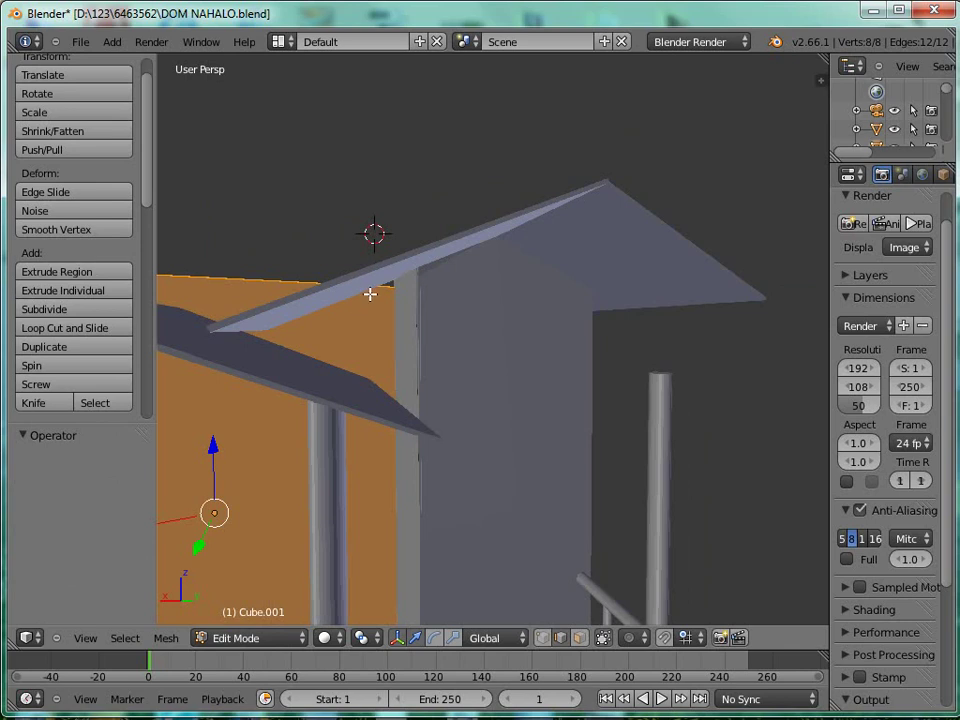
key(ctrl+z)
right_click(375, 312)
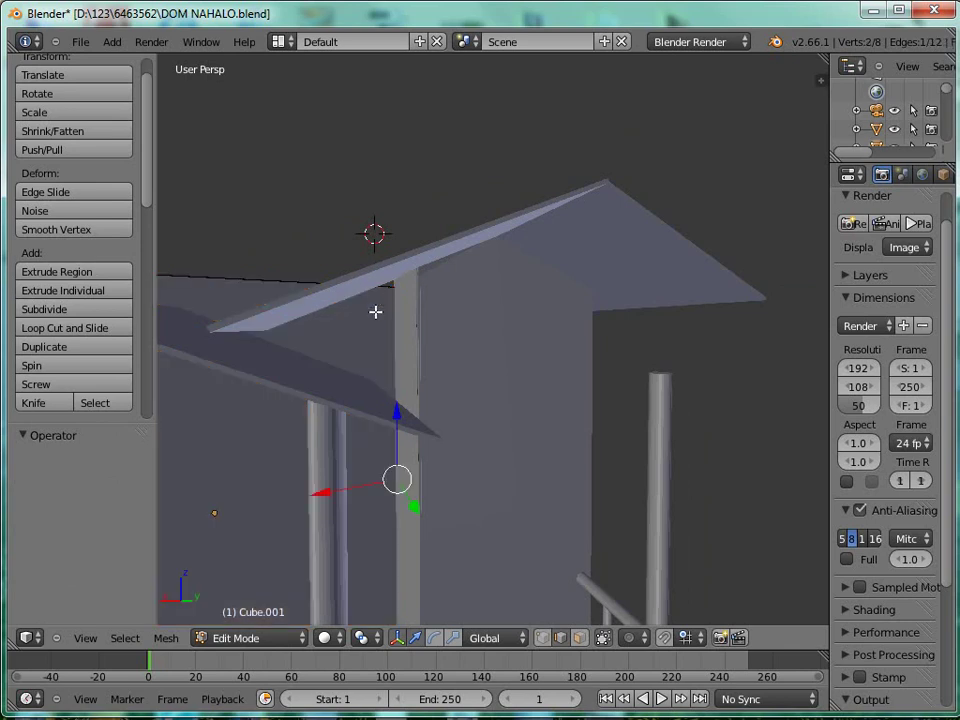
key(ctrl+z)
key(ctrl+z)
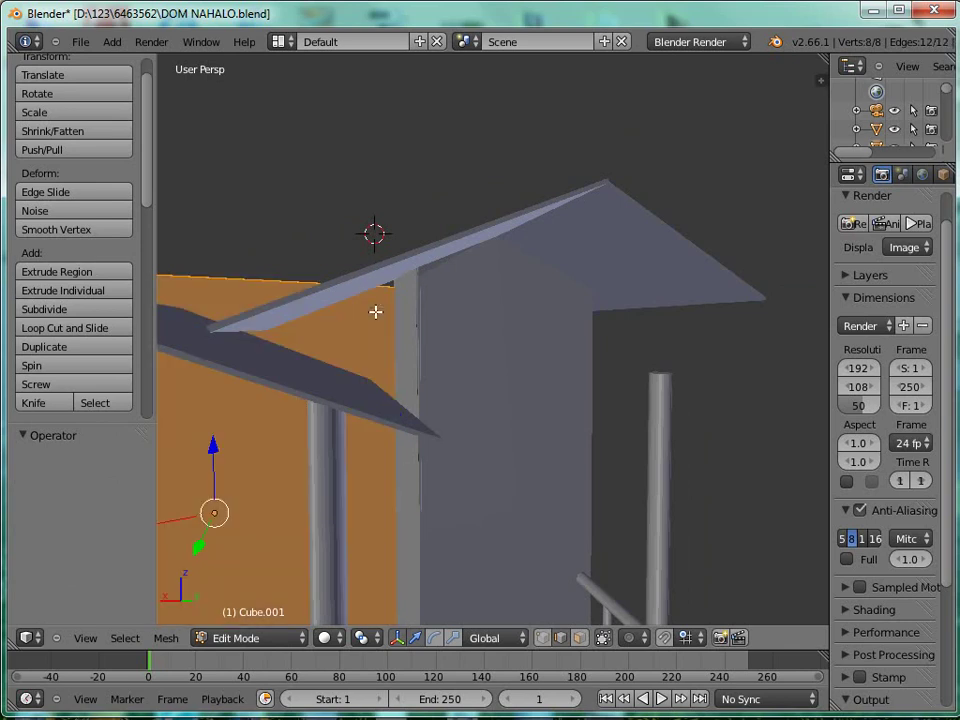
Try a smooth subdivision on the whole wall mesh and undo it.
key(w)
click(375, 312)
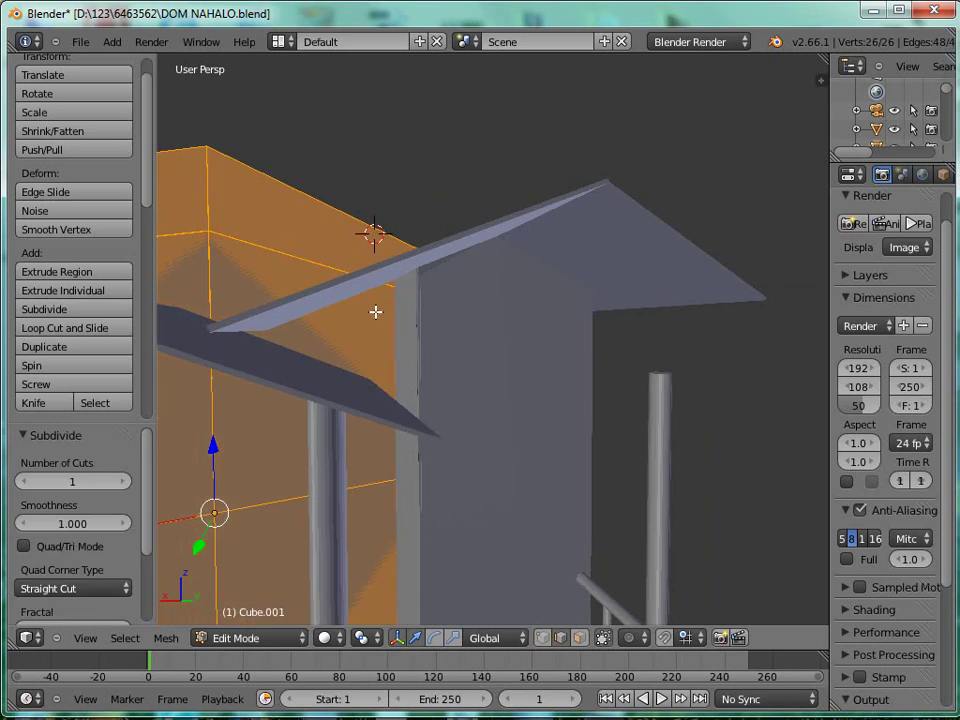
key(ctrl+z)
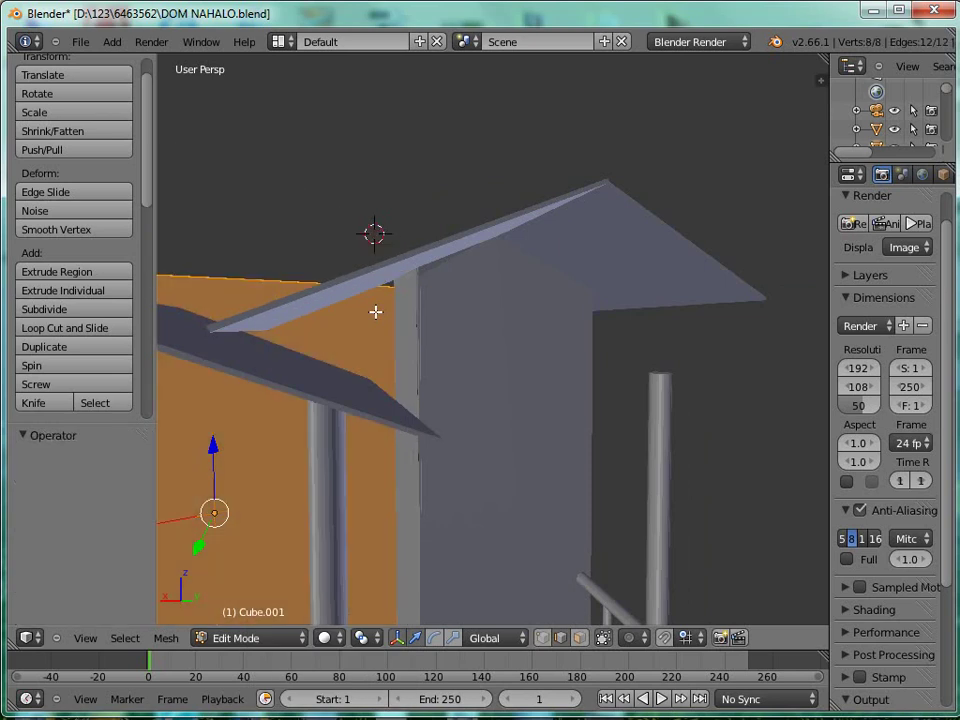
Subdivide the whole wall mesh four times without smoothing and leave edit mode.
middle_drag(373, 313, 332, 332)
scroll(332, 332, down, 3)
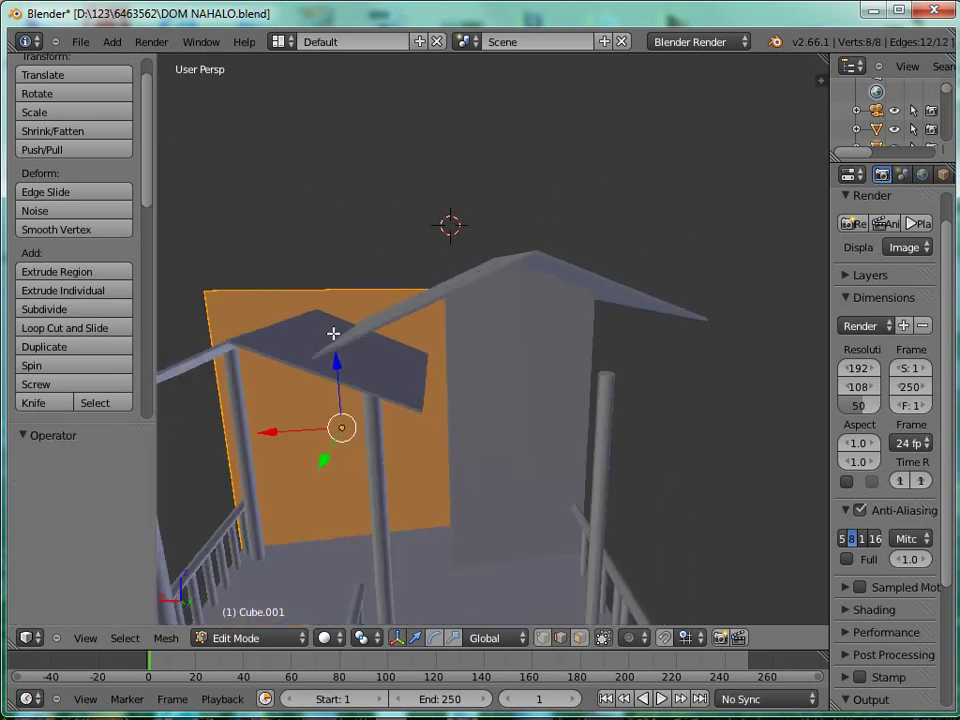
key(w)
click(329, 305)
key(w)
click(328, 302)
key(w)
click(329, 302)
middle_drag(388, 316, 394, 289)
key(w)
click(394, 289)
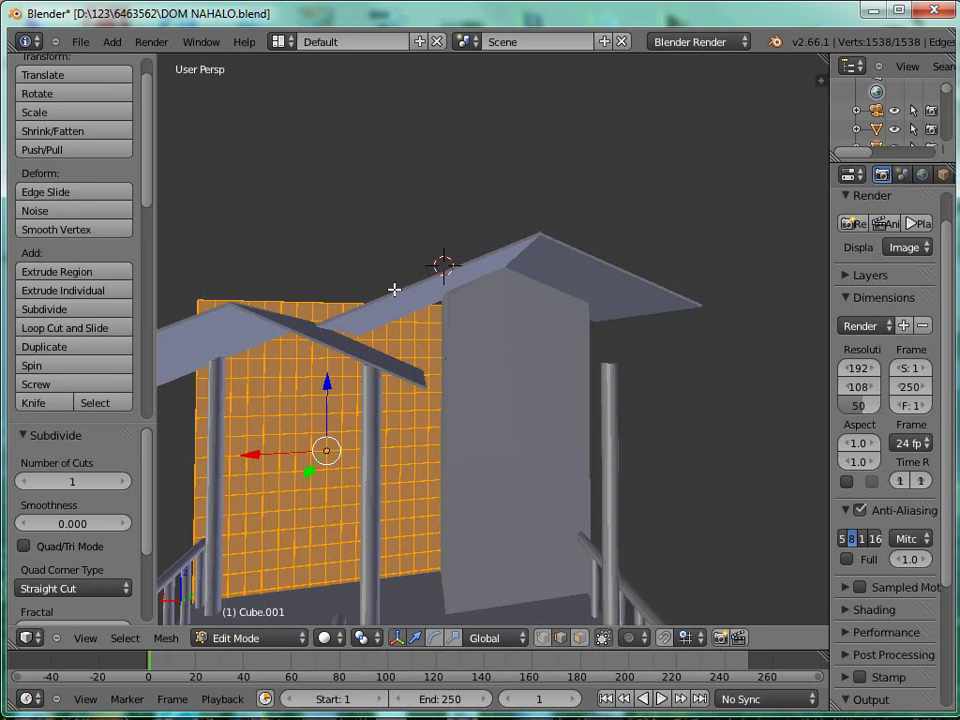
key(Tab)
Select the subdivided wall's top corner edges beside the roof gap, trying raises along Z and undoing them.
scroll(428, 311, up, 6)
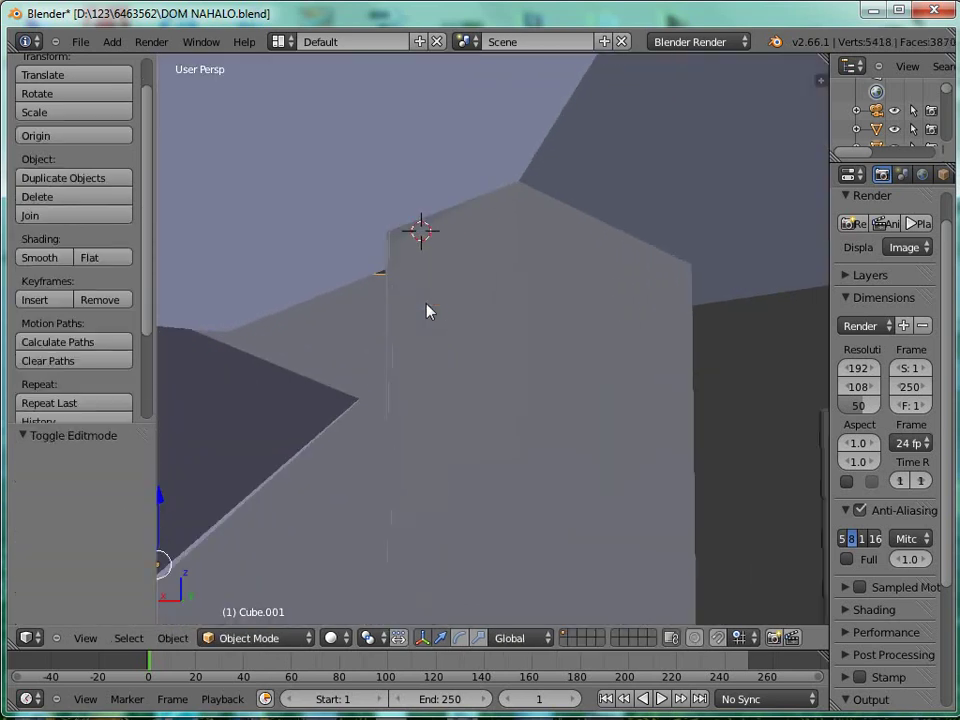
key(Tab)
middle_drag(373, 298, 347, 268)
right_click(345, 266)
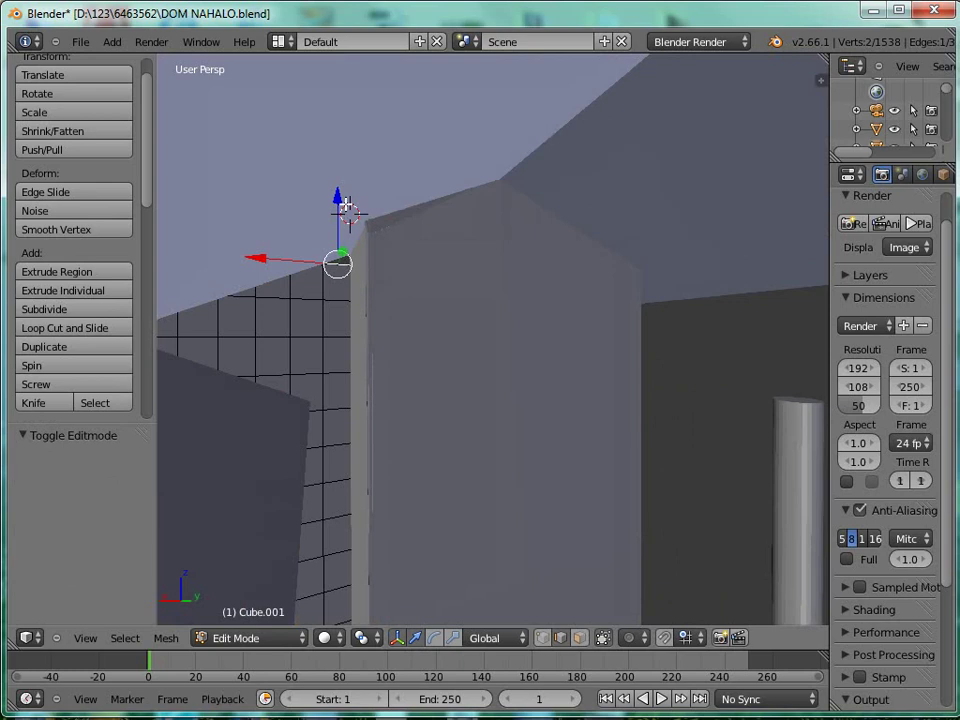
mouse_move(339, 243)
ctrl+mouse_down()
mouse_move(313, 253)
mouse_move(343, 274)
mouse_move(381, 214)
mouse_move(341, 184)
ctrl+mouse_up()
key(ctrl+z)
middle_drag(341, 185, 185, 204)
drag(390, 232, 390, 226)
middle_drag(390, 226, 705, 310)
key(ctrl+z)
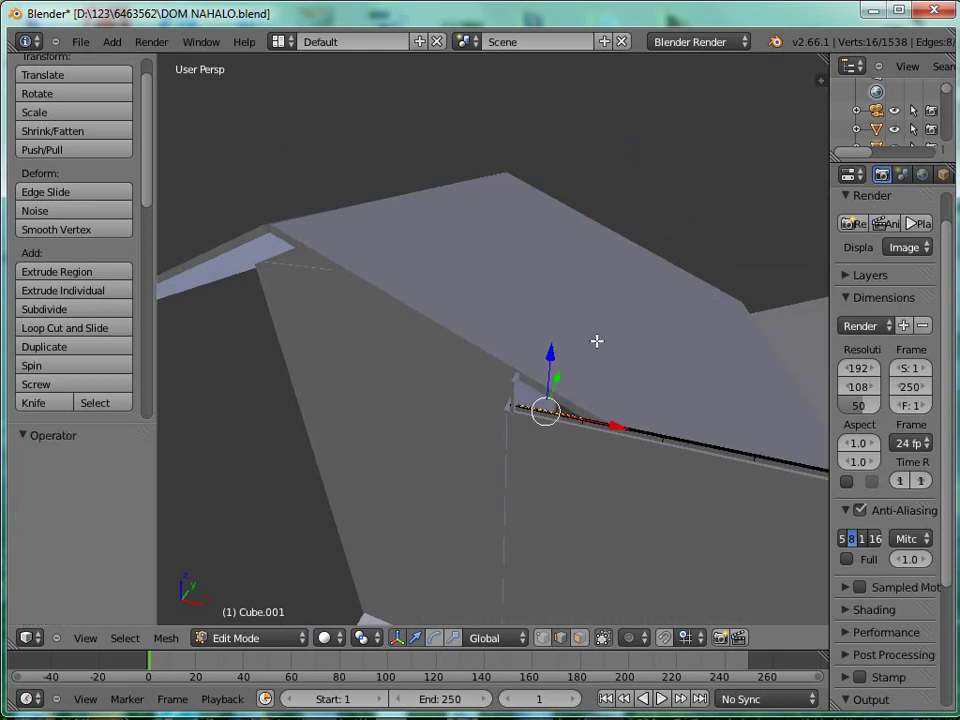
Raise the selected top corner edges of the wall about 2.22 units along Z.
key(e)
key(z)
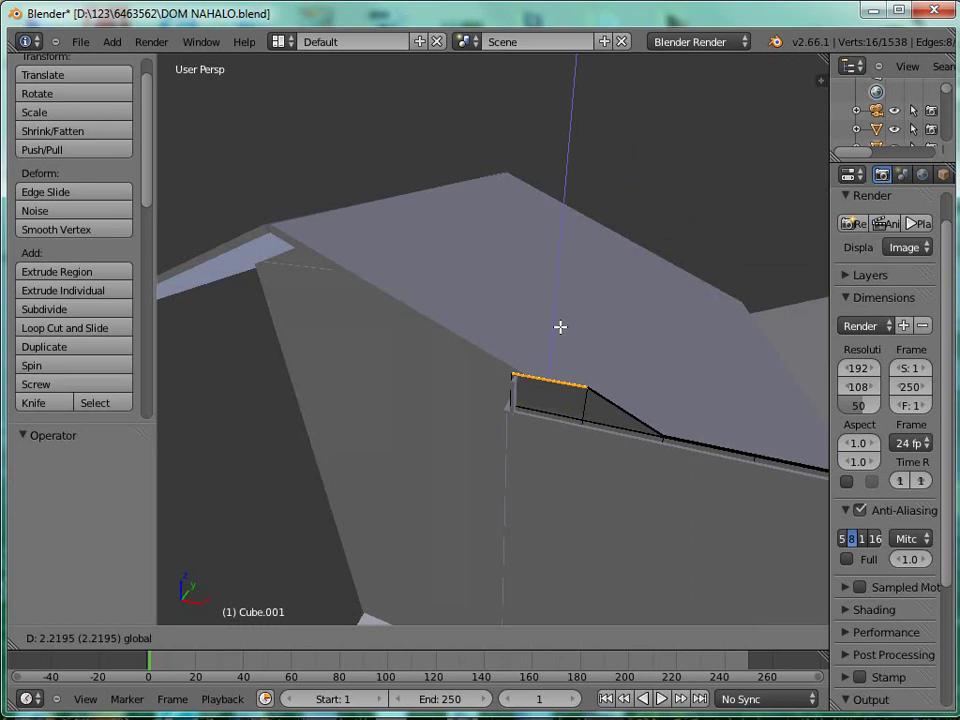
click(560, 327)
Rotate the raised edges about 20.43° to follow the roof slope, lower them slightly along Z, and leave edit mode.
click(415, 637)
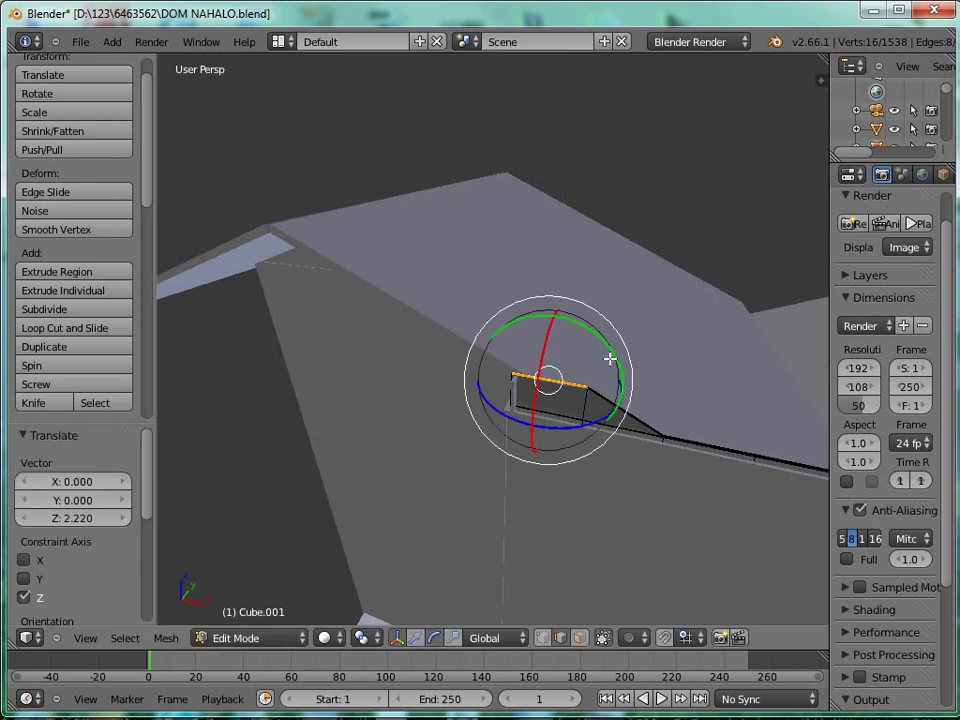
drag(620, 347, 636, 376)
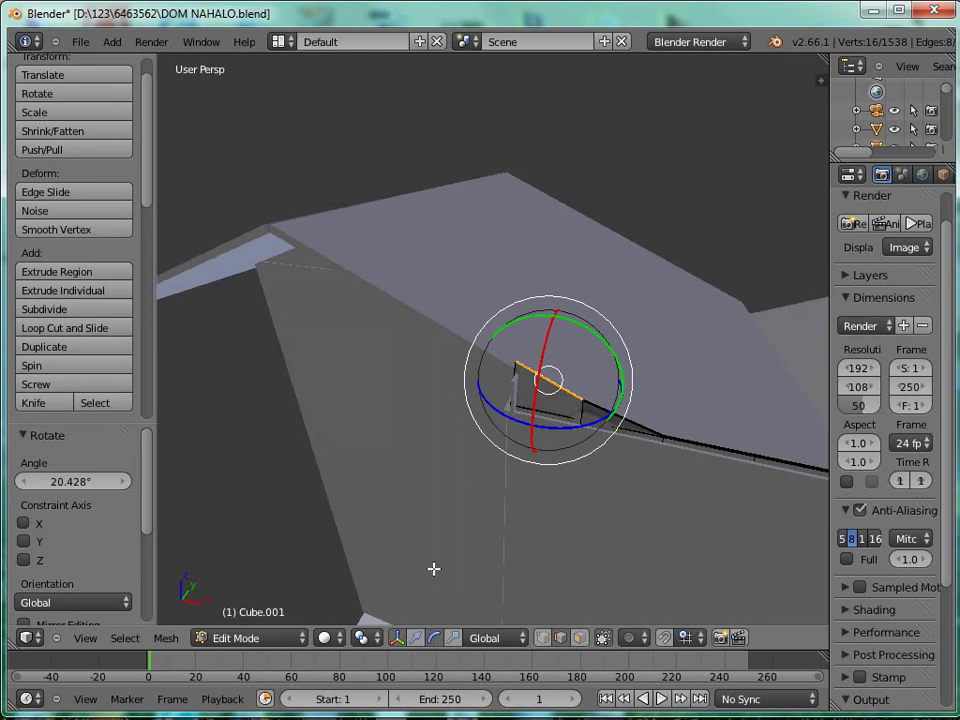
click(417, 637)
mouse_move(554, 328)
mouse_down()
mouse_move(551, 349)
mouse_move(557, 339)
mouse_up()
key(Tab)
middle_drag(583, 347, 294, 287)
scroll(496, 310, up, 1)
scroll(494, 310, down, 1)
right_click(446, 321)
key(Tab)
key(Tab)
middle_drag(448, 330, 319, 398)
Reopen the subdivided wall for editing and select a vertical grid edge in its lower part beneath the small roof.
right_click(320, 400)
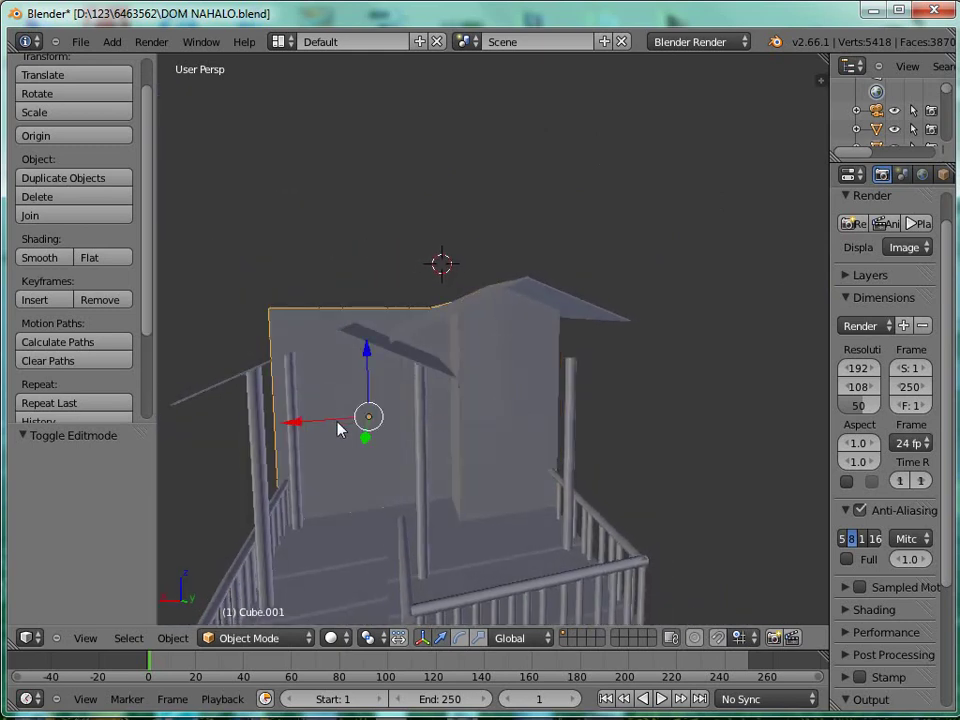
key(Tab)
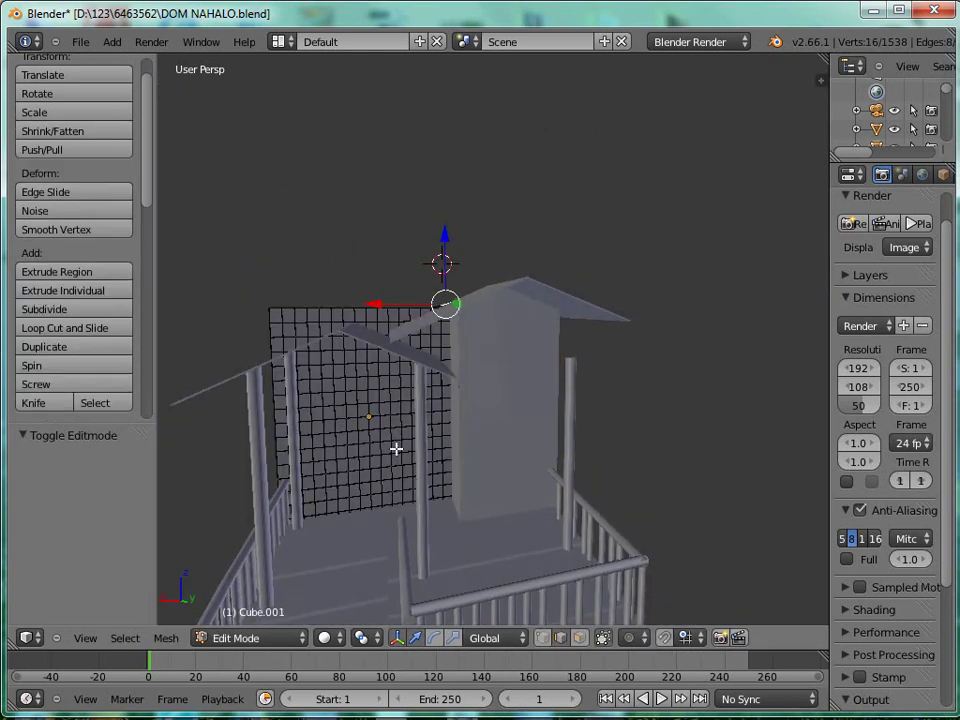
middle_drag(380, 465, 484, 443)
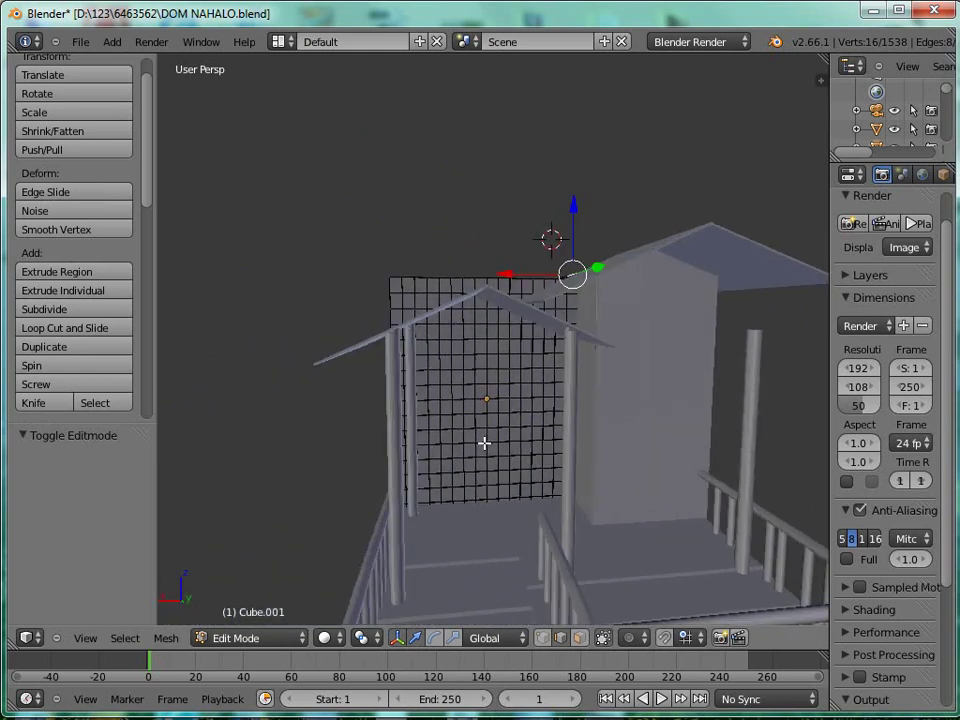
scroll(484, 443, up, 4)
right_click(428, 490)
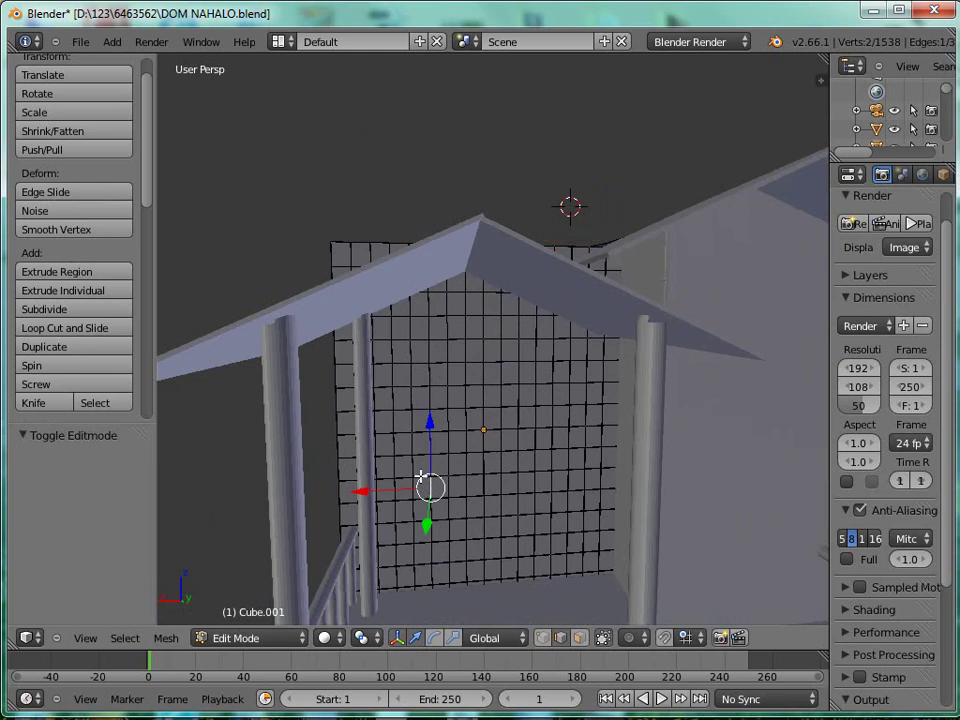